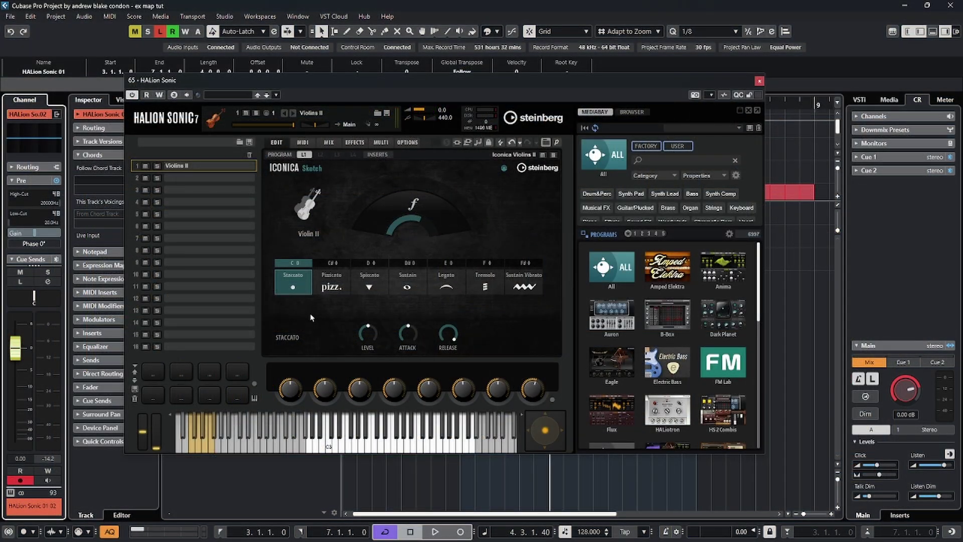
# Audition the Pizzicato, Spiccato and Sustain violin articulations in HALion Sonic.
pyautogui.click(329, 289)
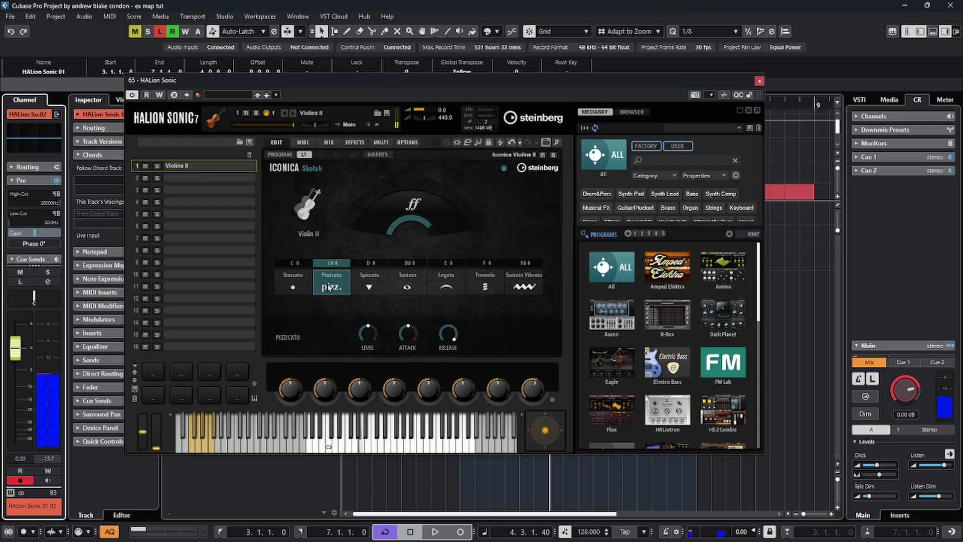
pyautogui.click(367, 287)
pyautogui.click(407, 287)
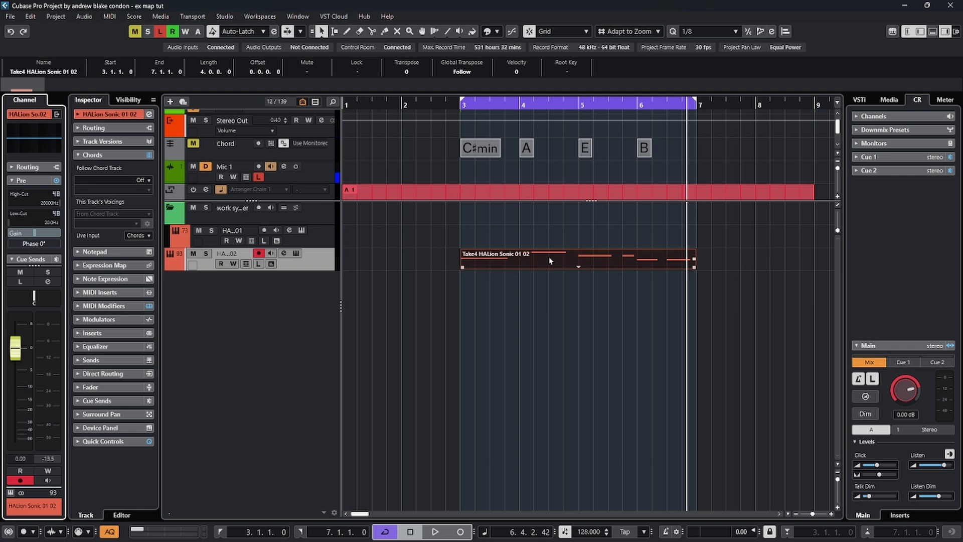
# Open the violin MIDI part in the Key Editor and enlarge the lower controller lane.
pyautogui.doubleClick(549, 257)
pyautogui.scroll(-3, 551, 368)
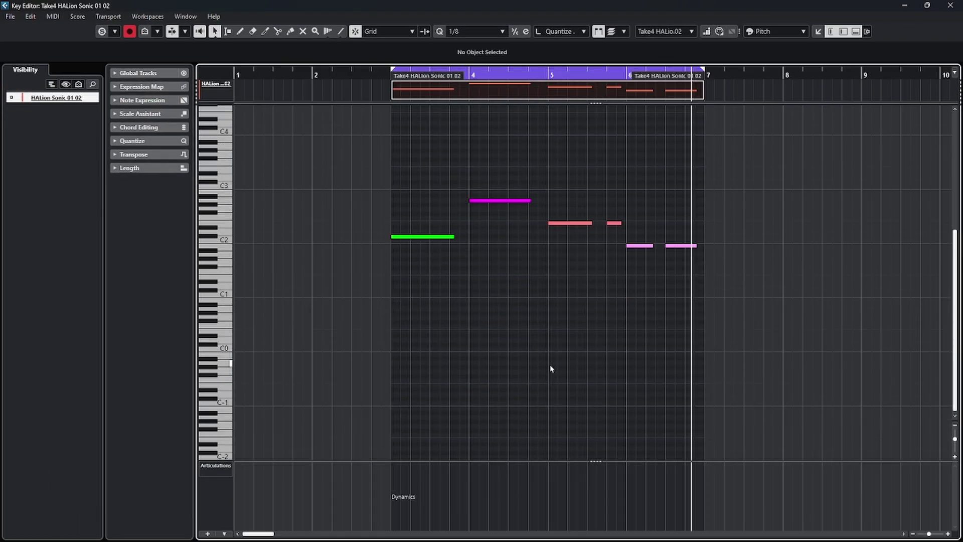
pyautogui.moveTo(340, 460); pyautogui.dragTo(339, 307)
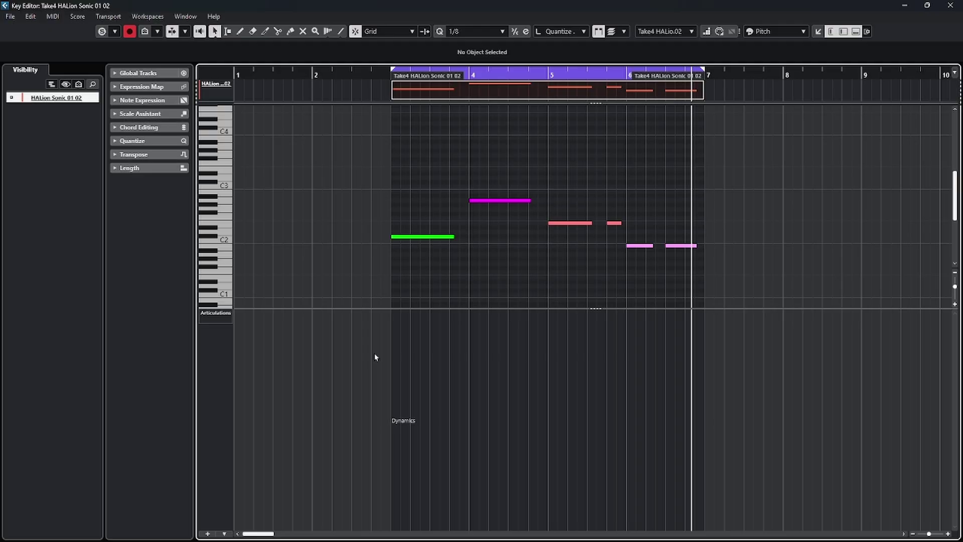
# Set the controller lane to Articulations/Dynamics and expand the Expression Map inspector section.
pyautogui.click(210, 316)
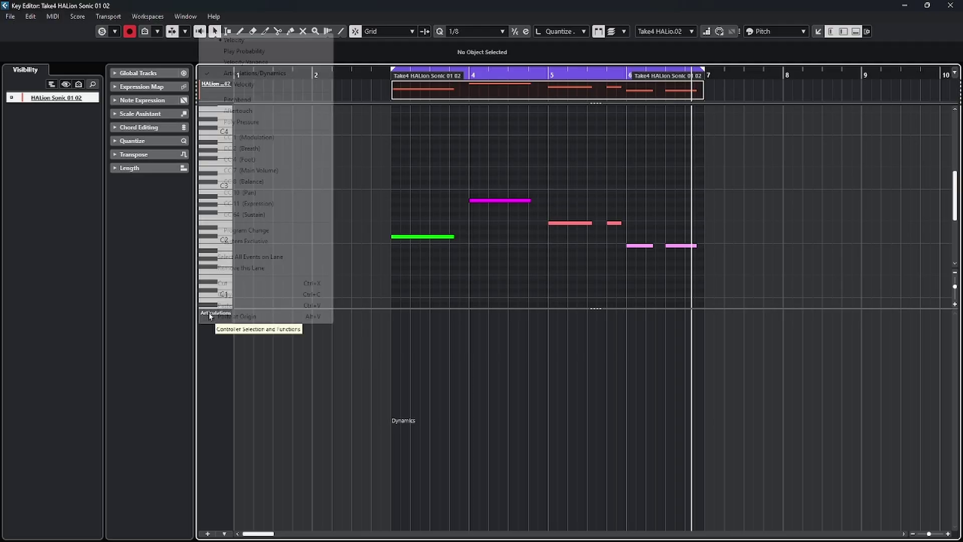
pyautogui.click(234, 75)
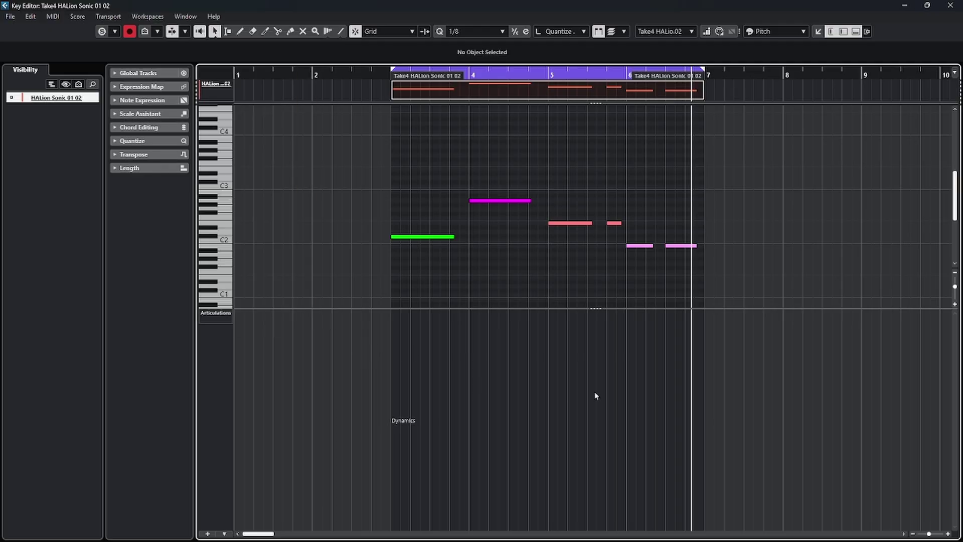
pyautogui.click(137, 87)
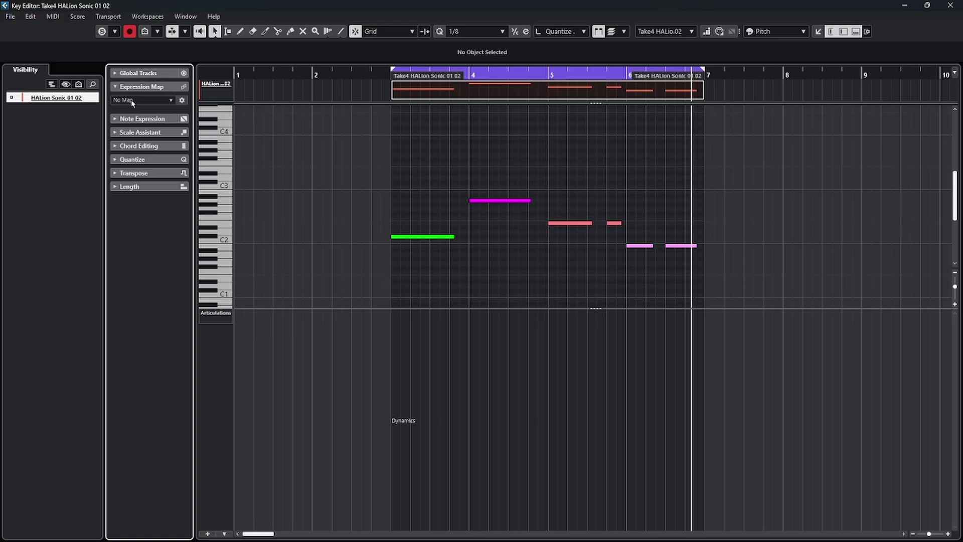
# Import HALion Sonic's key switches as a new expression map, then close Expression Map Setup.
pyautogui.click(130, 100)
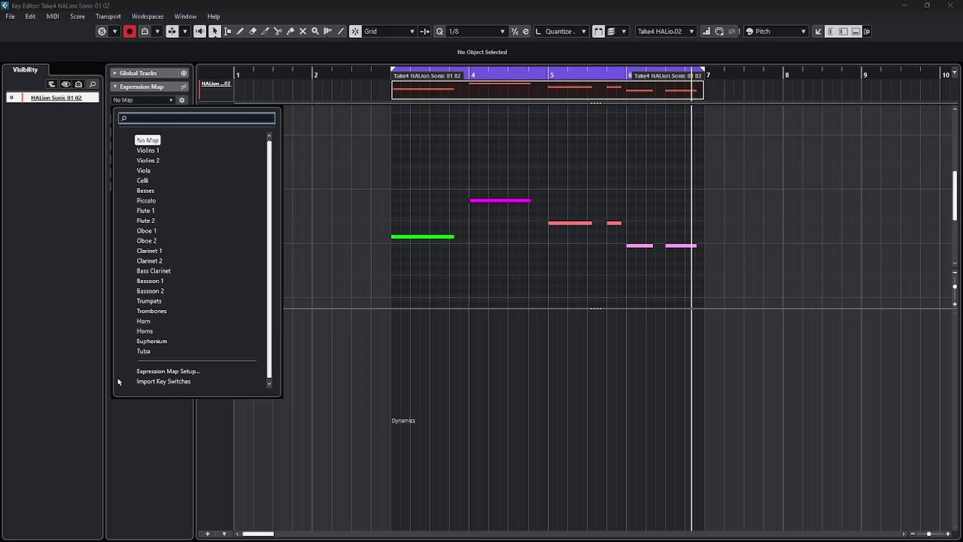
pyautogui.click(167, 381)
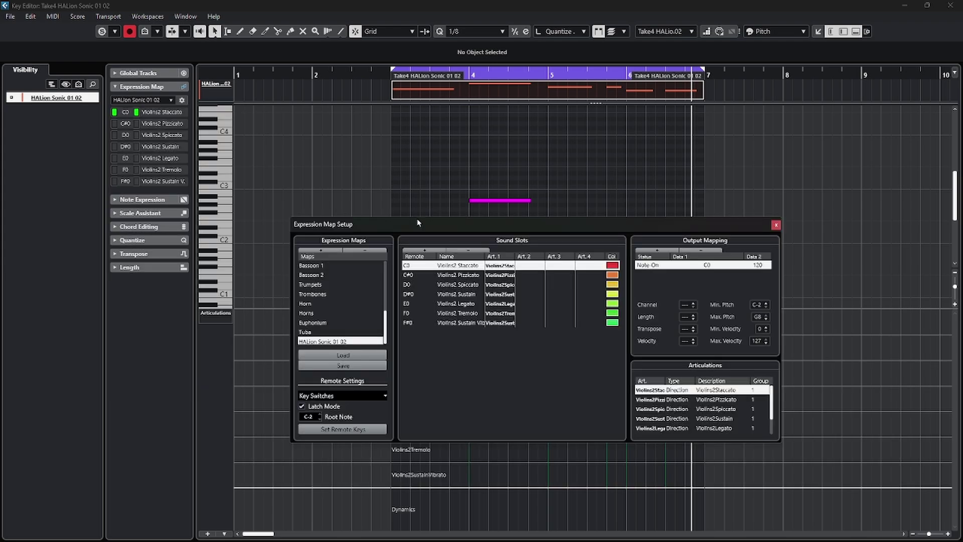
pyautogui.moveTo(417, 222); pyautogui.dragTo(413, 130)
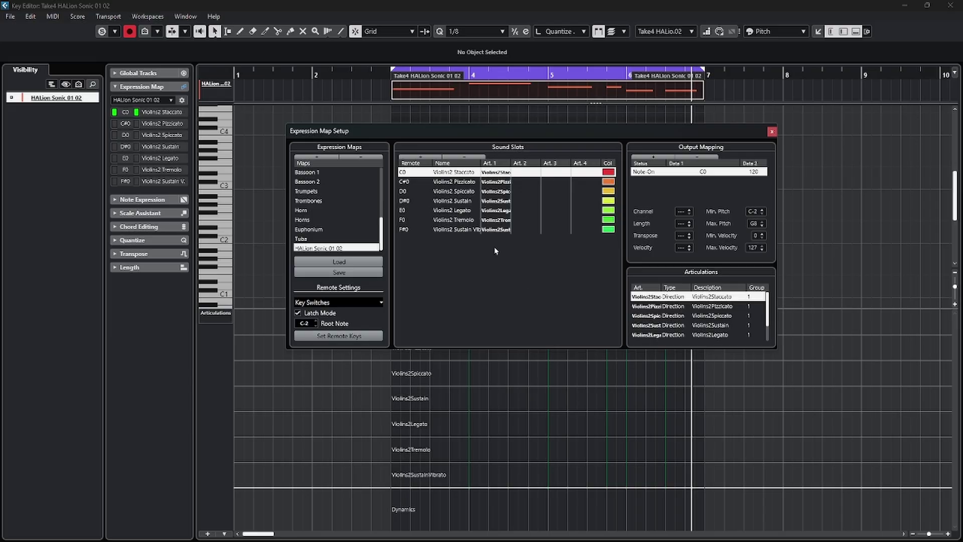
pyautogui.press('Escape')
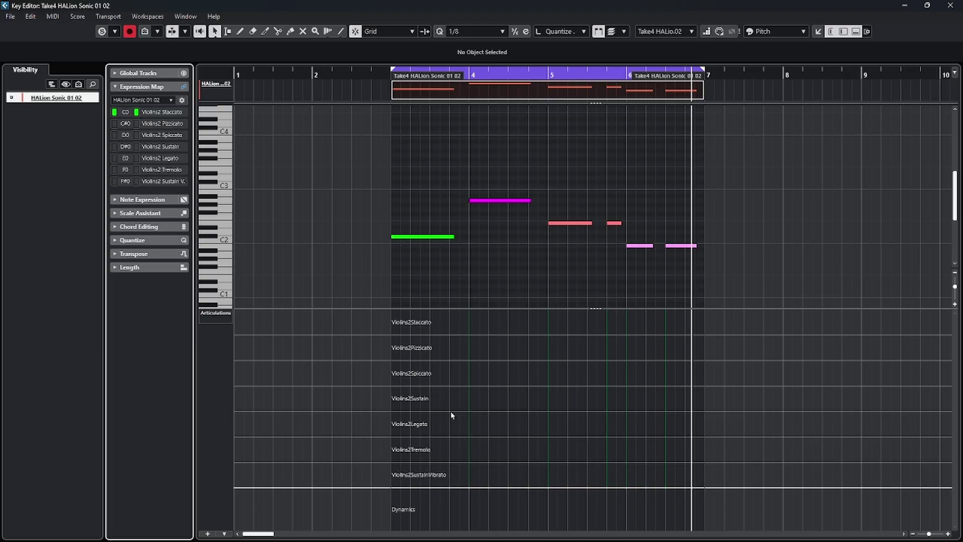
pyautogui.scroll(2, 451, 410)
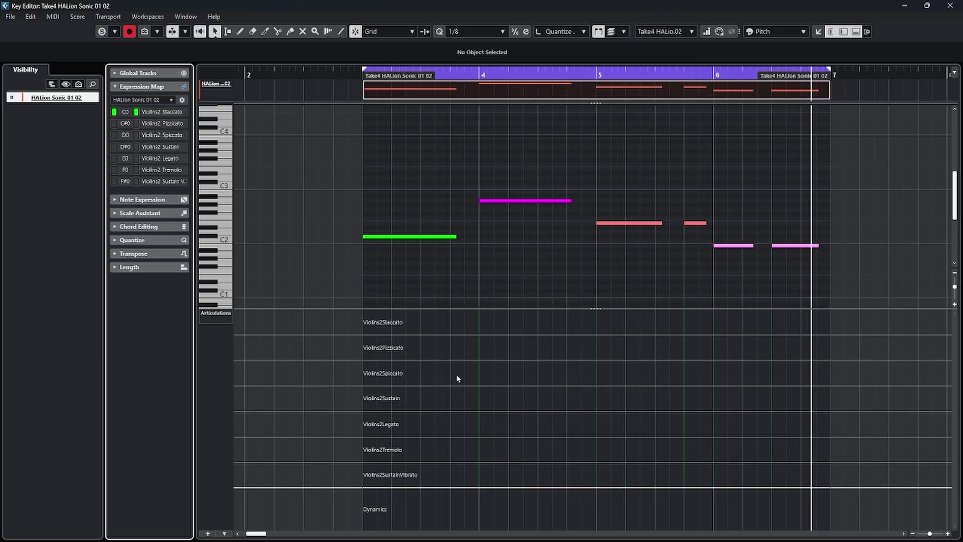
# With the Draw tool, add a Violins2Staccato event at bar 3 and play it back.
pyautogui.rightClick(475, 379)
pyautogui.click(475, 373)
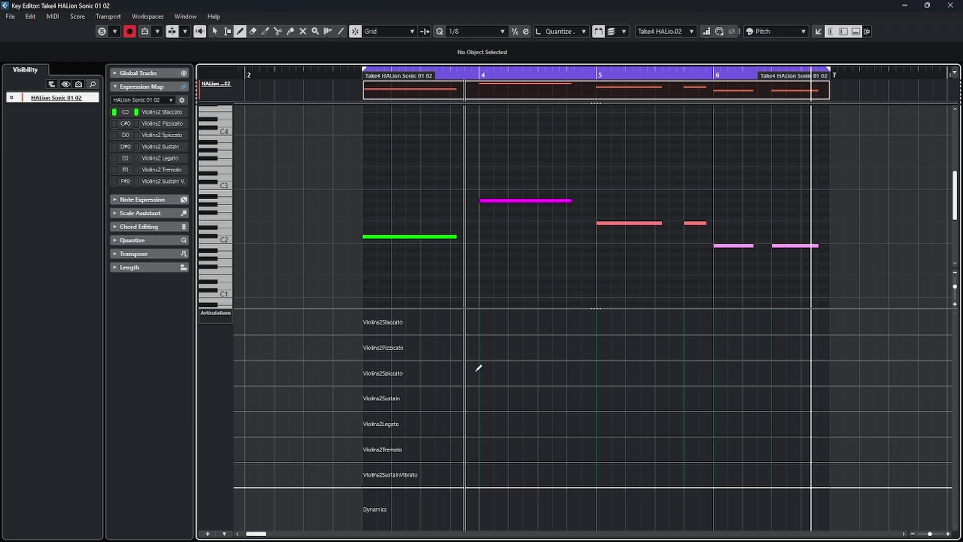
pyautogui.click(370, 328)
pyautogui.press('space')
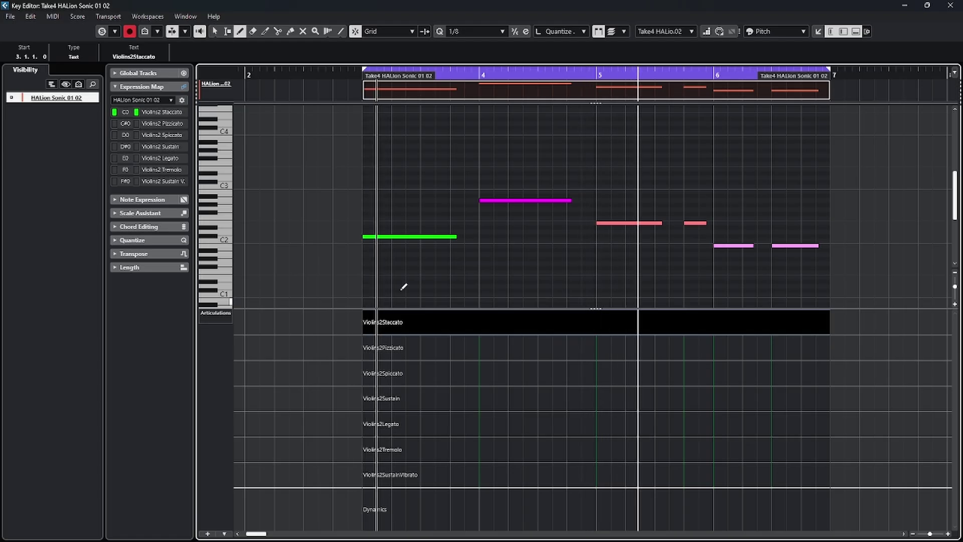
# Change the event to Violins2Pizzicato and listen to the result.
pyautogui.click(368, 349)
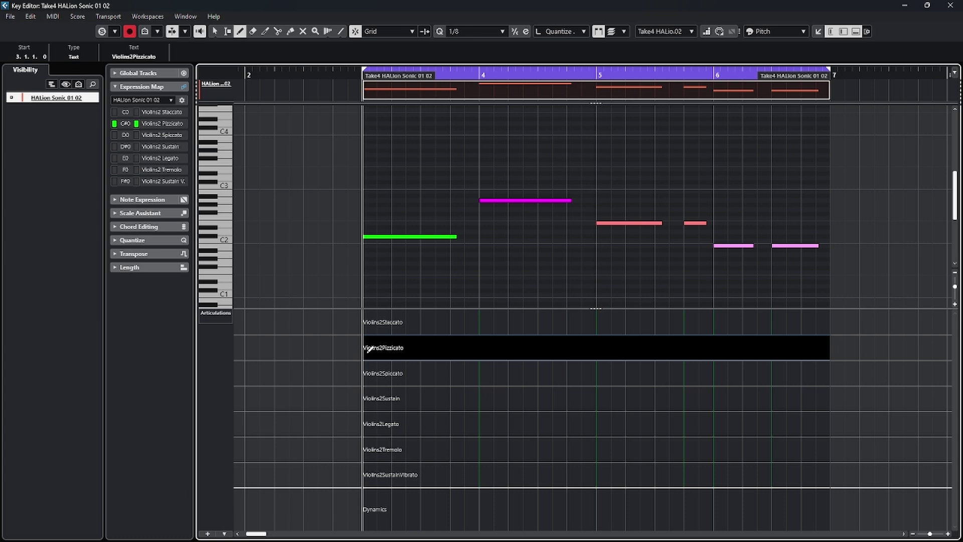
pyautogui.press('space')
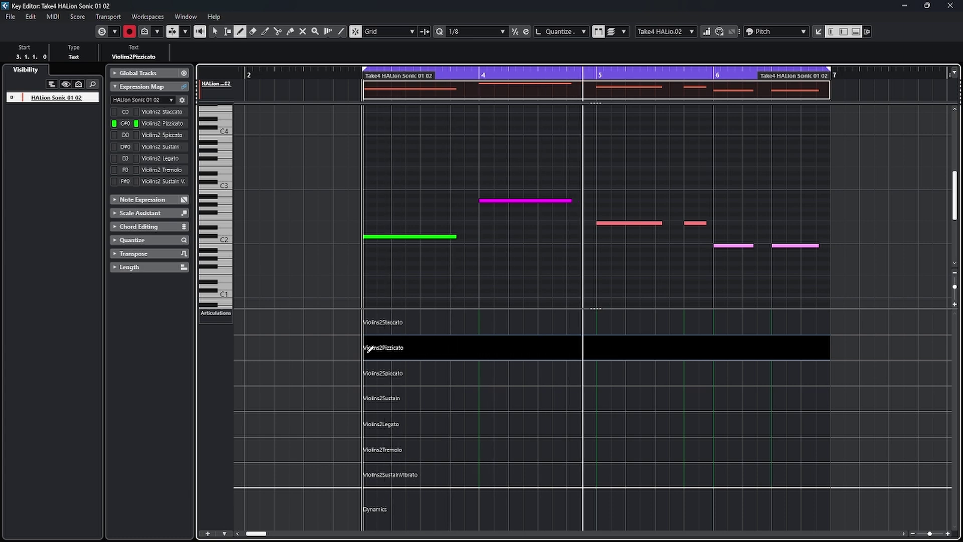
pyautogui.press('space')
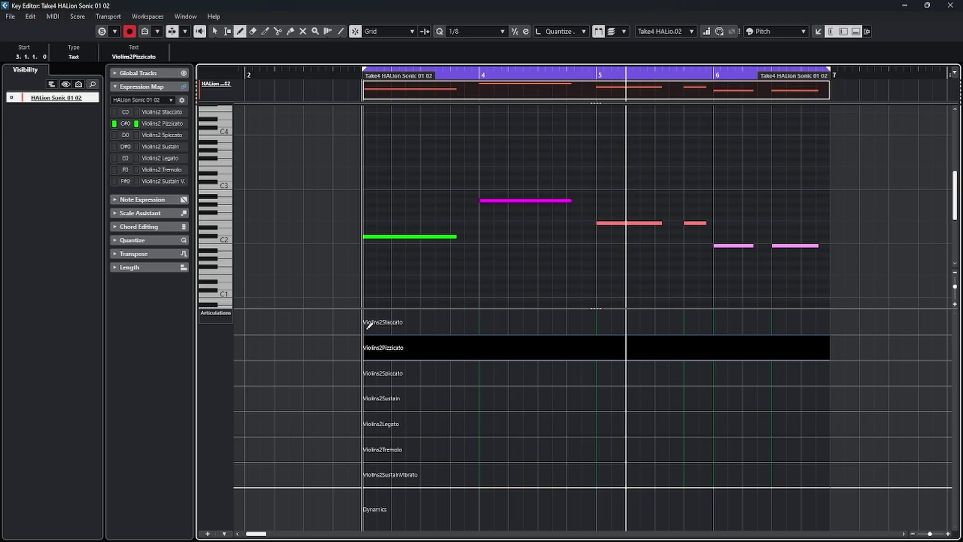
# Restore Violins2Staccato, draw Violins2Pizzicato from about 4.4.3, and play from the start.
pyautogui.click(368, 323)
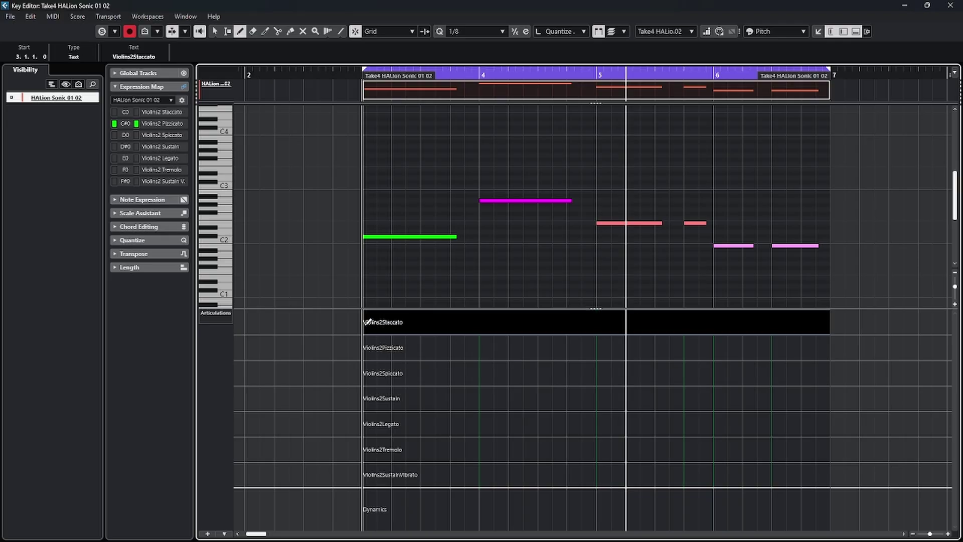
pyautogui.click(593, 348)
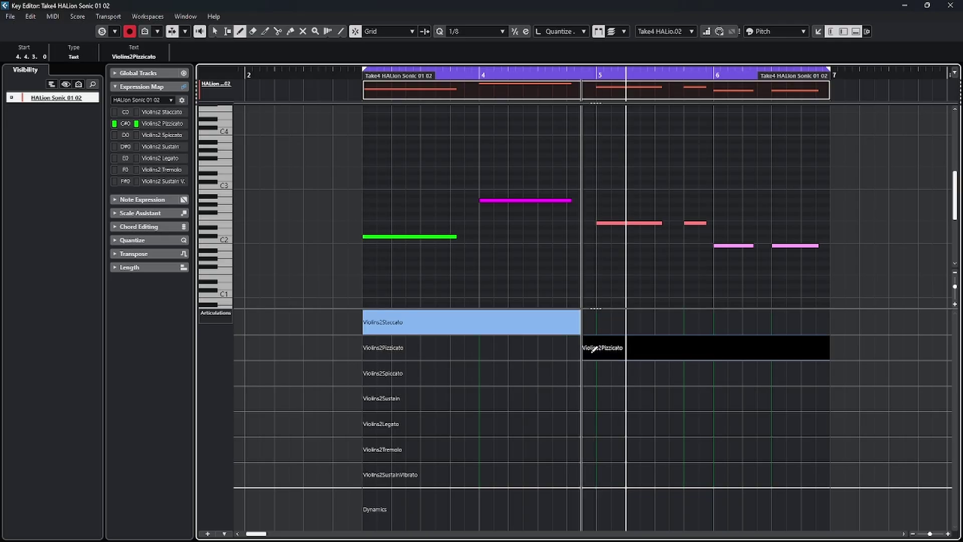
pyautogui.press('KP_1')
pyautogui.press('space')
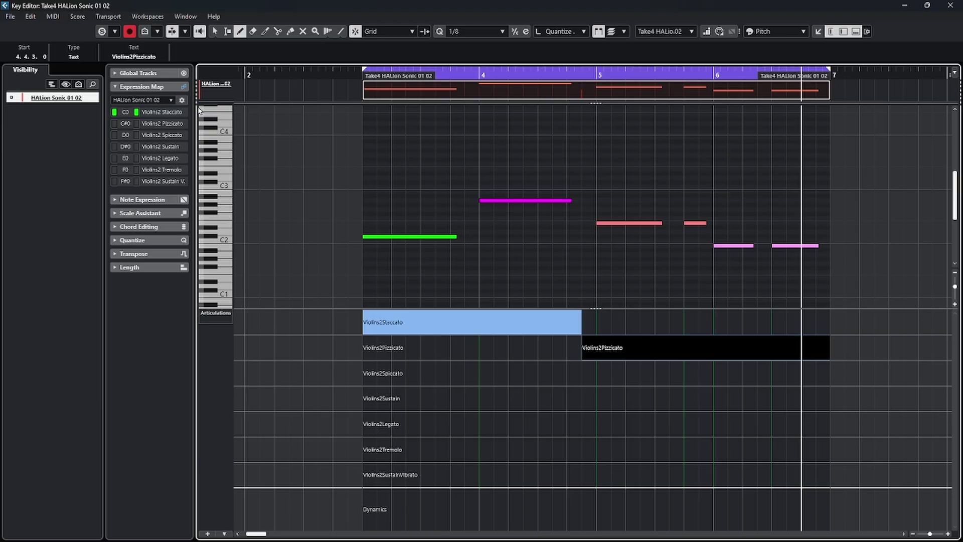
pyautogui.click(182, 100)
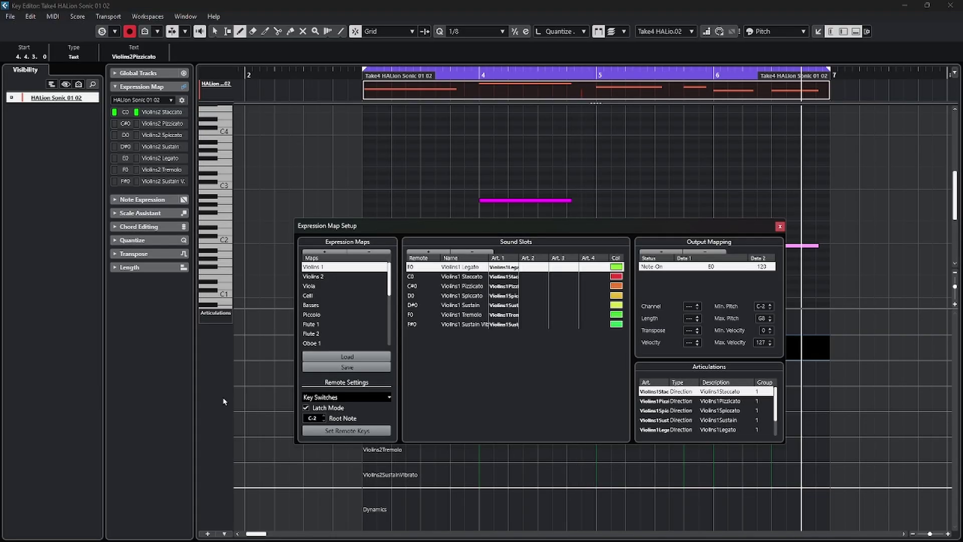
pyautogui.moveTo(430, 231); pyautogui.dragTo(401, 176)
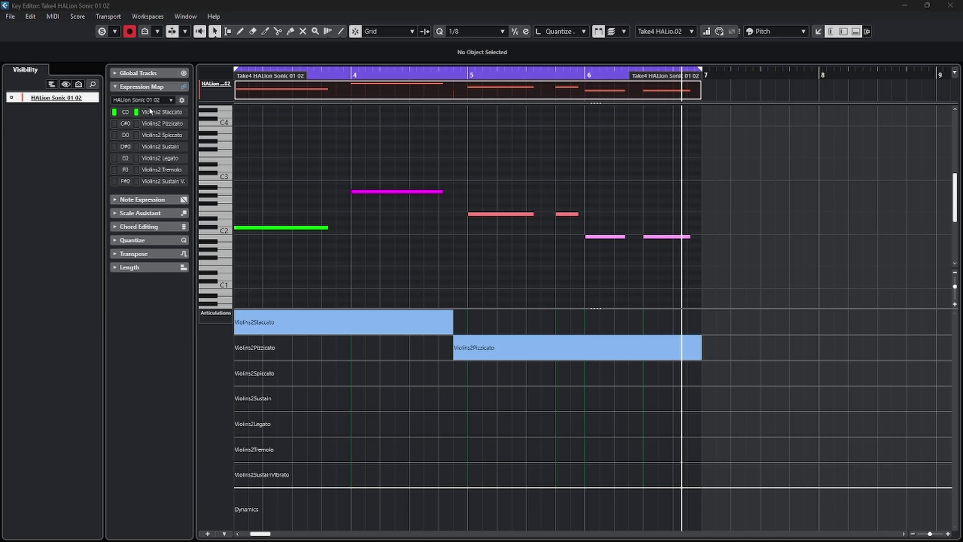
# In Expression Map Setup, add a new expression map named 'new test map'.
pyautogui.click(182, 101)
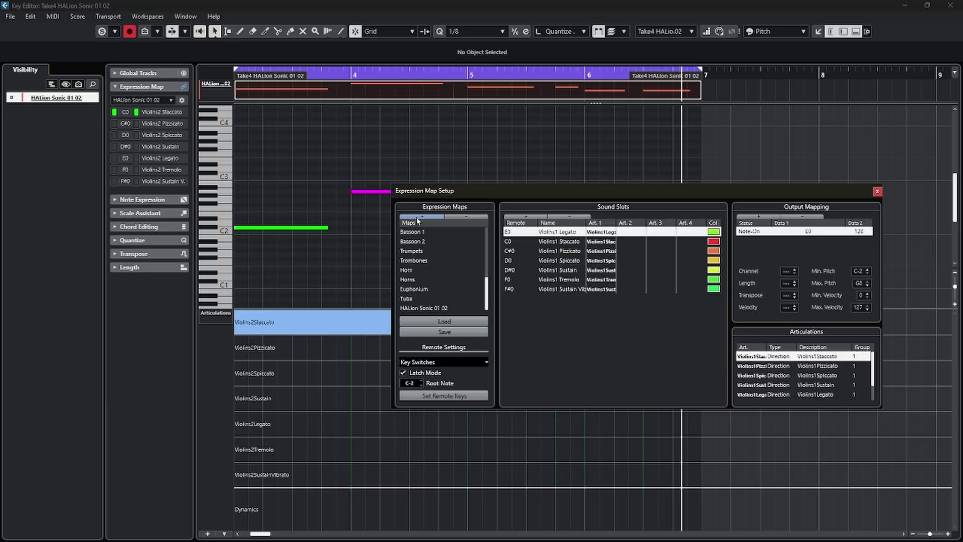
pyautogui.click(412, 220)
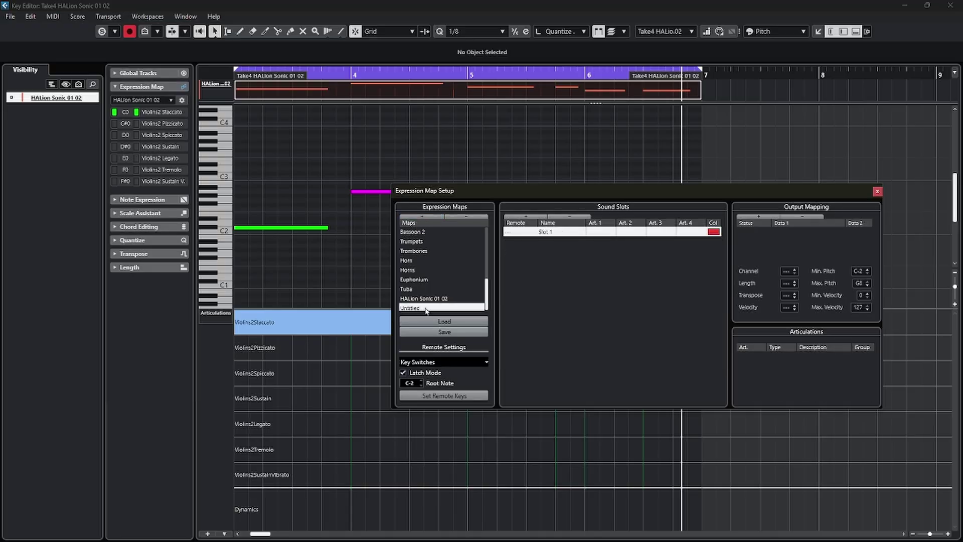
pyautogui.doubleClick(426, 308)
pyautogui.write('new test map')
# Add three sound slots, then remove three, leaving only Slot 1.
pyautogui.click(525, 218)
pyautogui.click(525, 217)
pyautogui.click(525, 217)
pyautogui.click(525, 218)
pyautogui.click(525, 218)
pyautogui.click(526, 218)
pyautogui.click(525, 217)
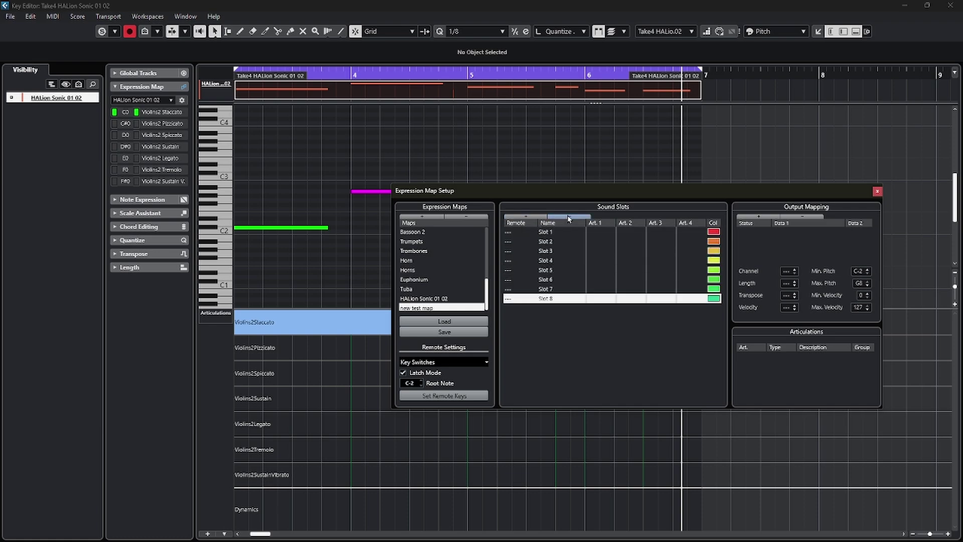
pyautogui.click(572, 219)
pyautogui.click(572, 219)
pyautogui.click(571, 219)
pyautogui.click(571, 218)
pyautogui.click(571, 218)
pyautogui.click(571, 219)
pyautogui.click(571, 219)
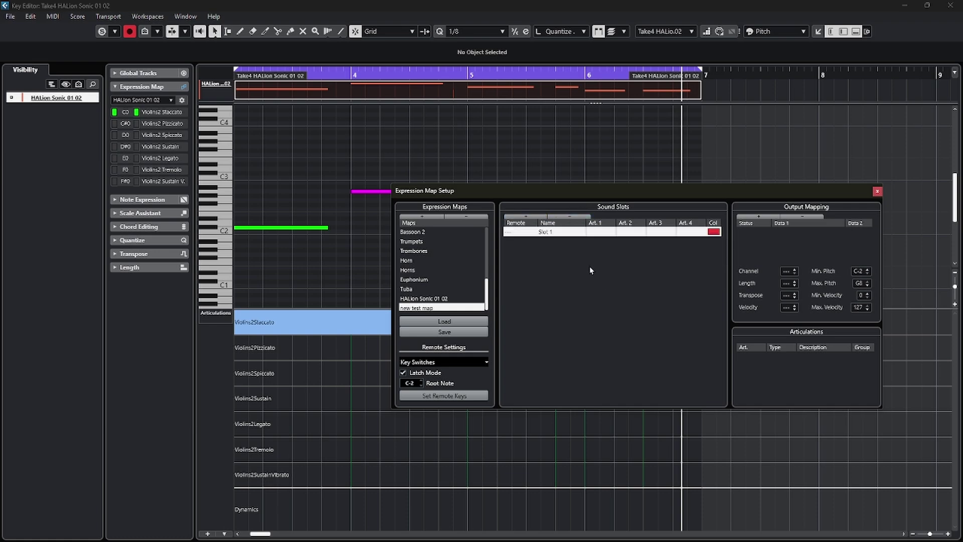
pyautogui.moveTo(540, 192); pyautogui.dragTo(546, 90)
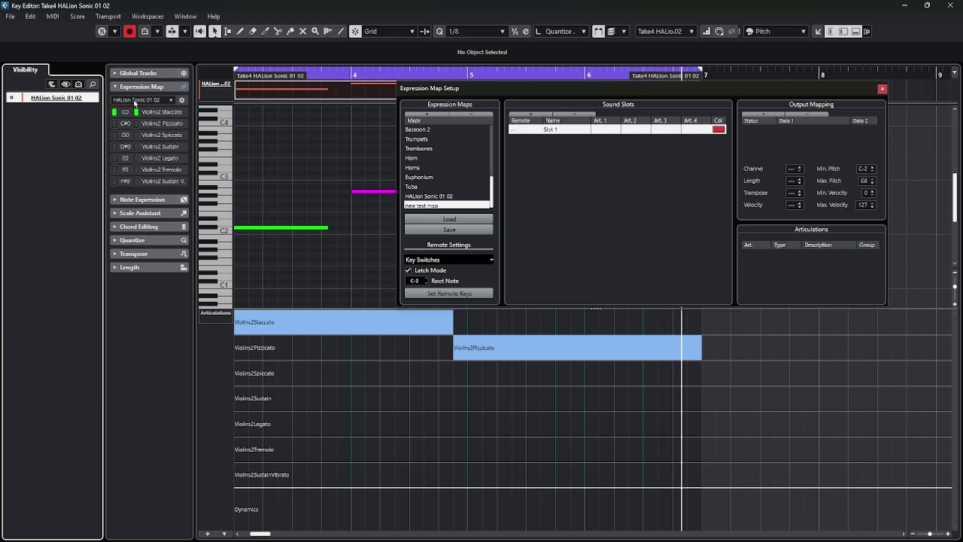
# Assign 'new test map' to the track and keep Key Switches as its remote setting.
pyautogui.click(135, 100)
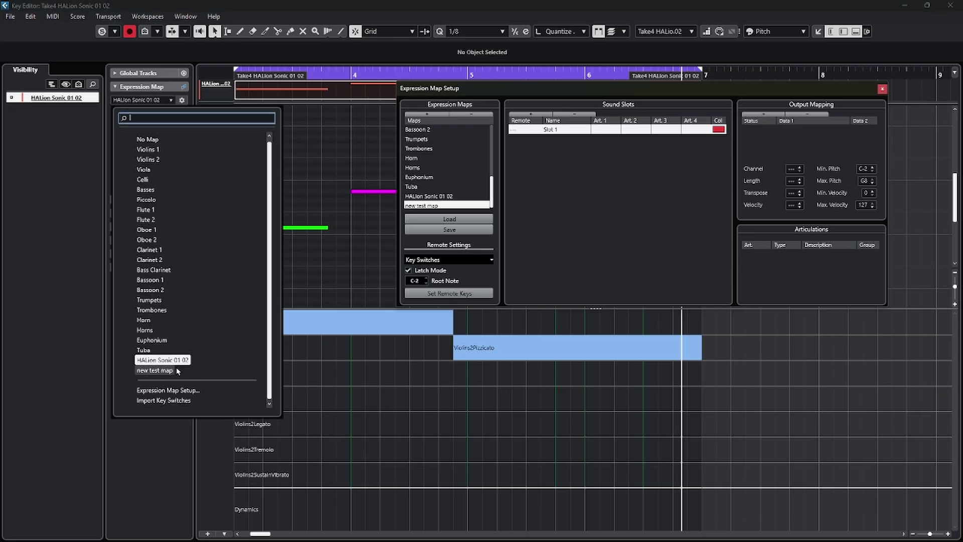
pyautogui.click(156, 370)
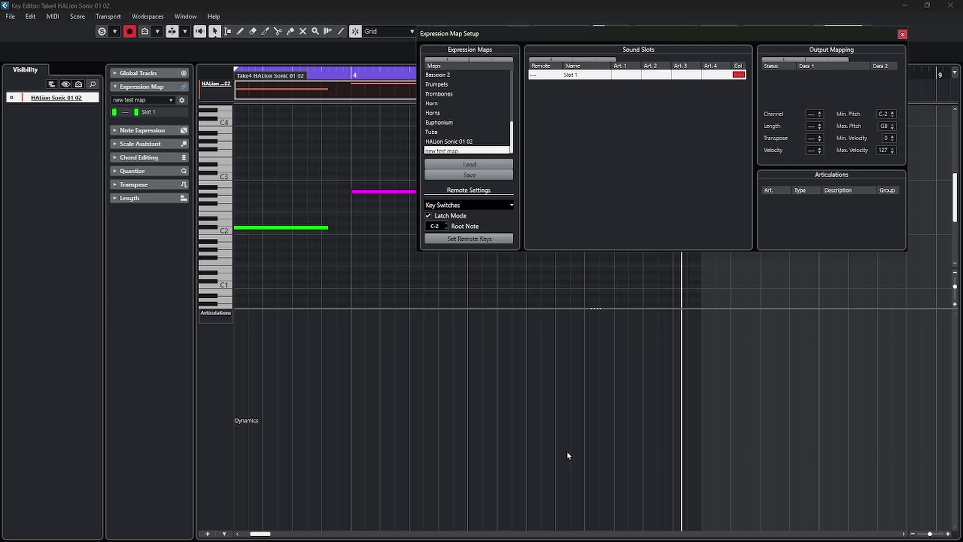
pyautogui.moveTo(543, 35); pyautogui.dragTo(451, 118)
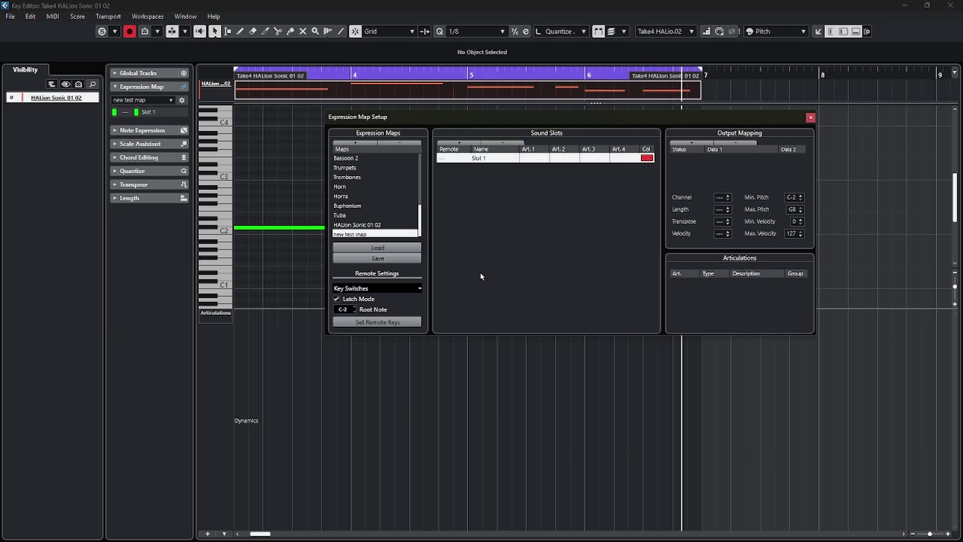
pyautogui.click(386, 289)
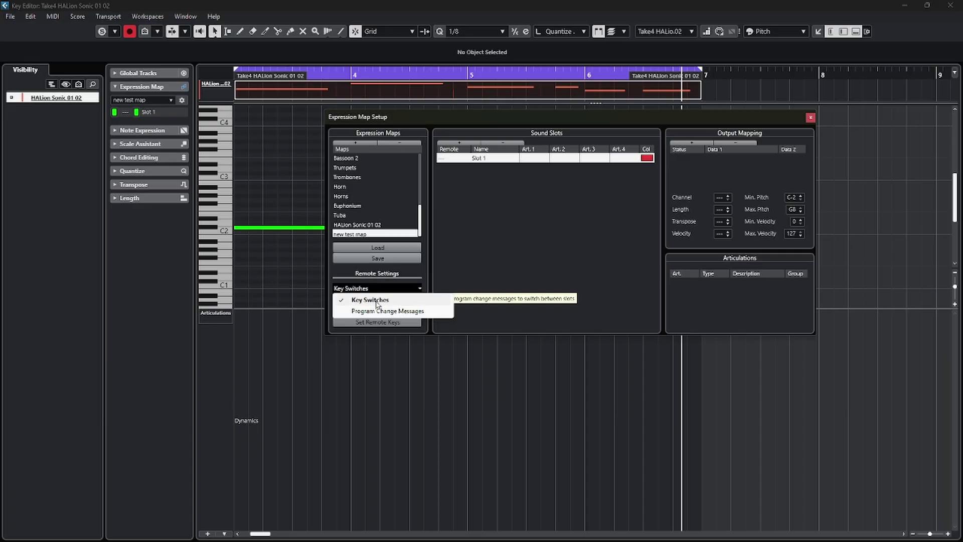
pyautogui.click(378, 304)
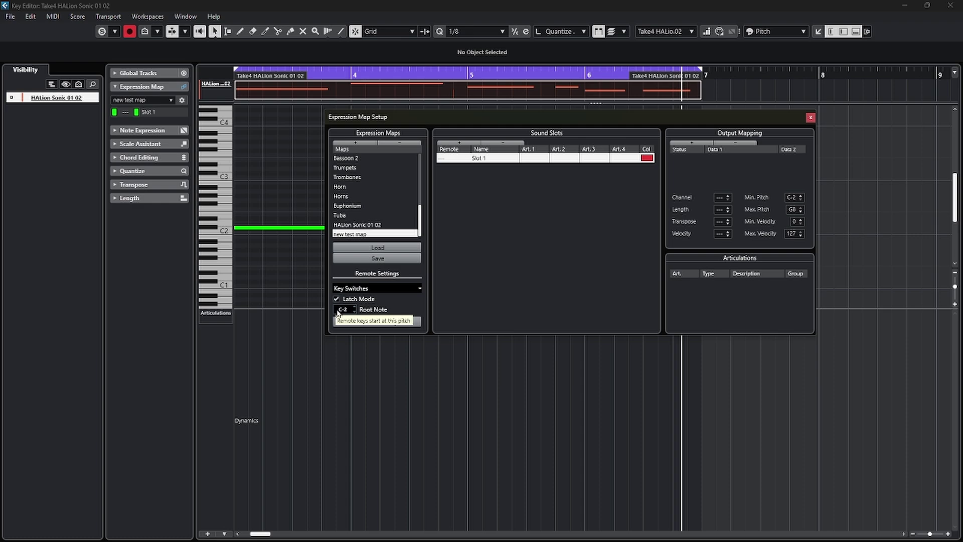
# Open Set Remote Keys and review its Key Mapping options.
pyautogui.click(359, 323)
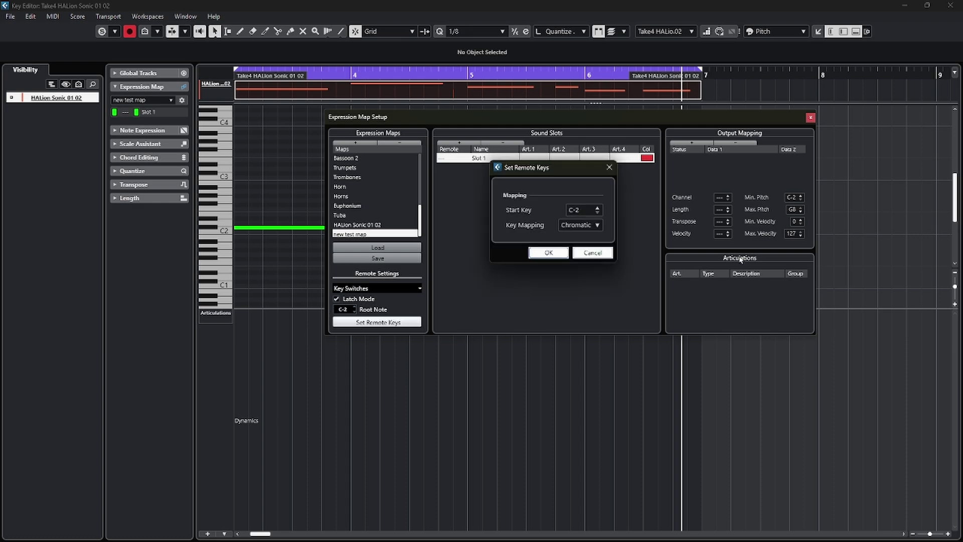
pyautogui.moveTo(575, 170); pyautogui.dragTo(529, 268)
pyautogui.click(574, 325)
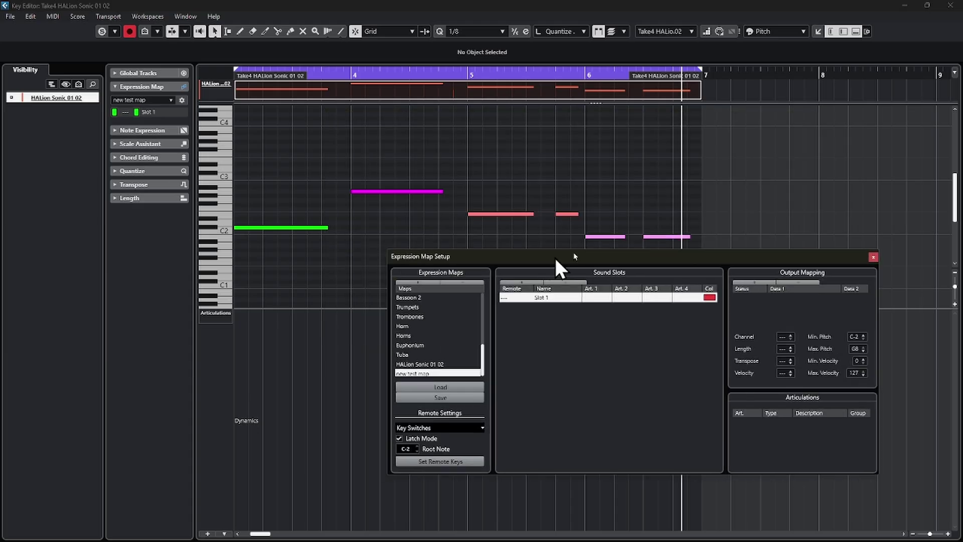
pyautogui.moveTo(555, 258); pyautogui.dragTo(418, 210)
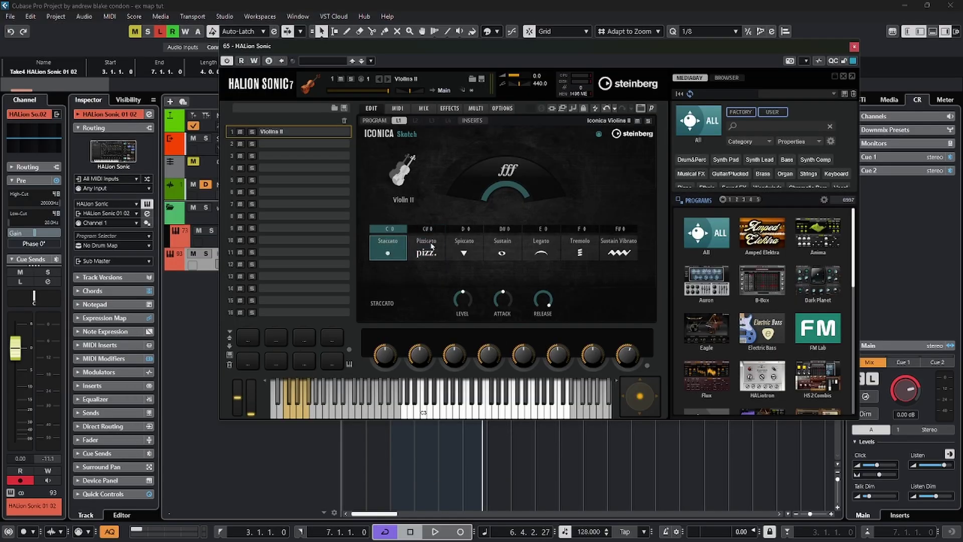
# Cycle the violin through Pizzicato, Spiccato, Sustain, Staccato, Legato, Tremolo and Sustain Vibrato.
pyautogui.click(431, 246)
pyautogui.click(469, 246)
pyautogui.click(504, 250)
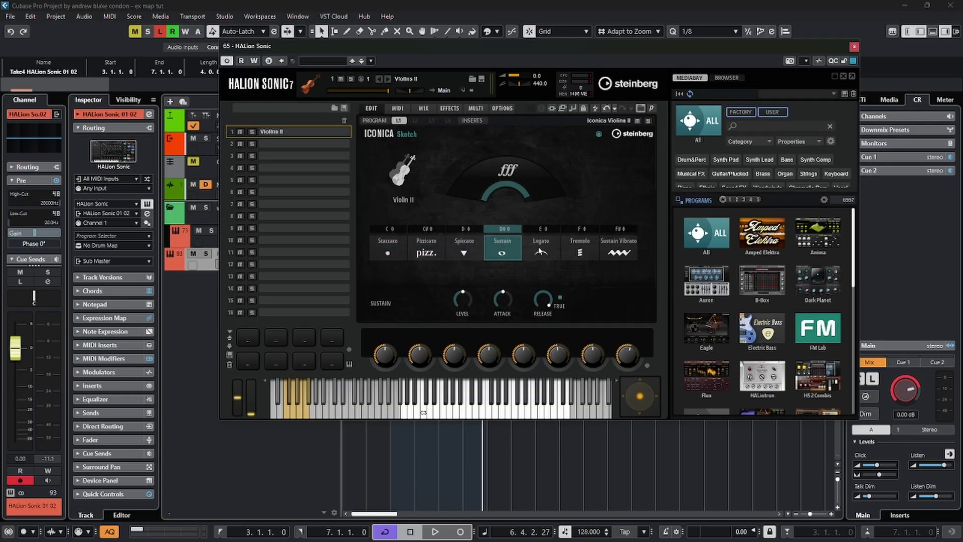
pyautogui.click(386, 248)
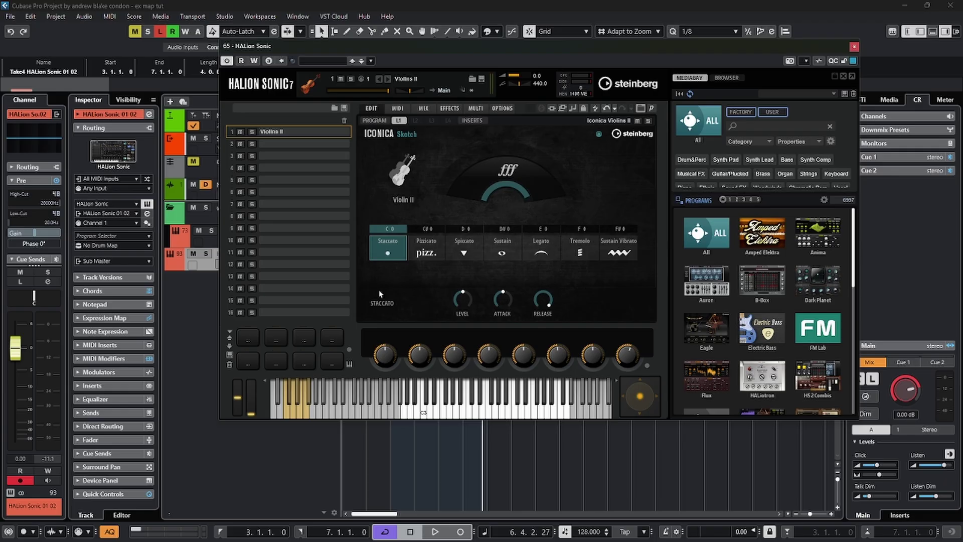
pyautogui.click(426, 245)
pyautogui.click(459, 239)
pyautogui.click(502, 246)
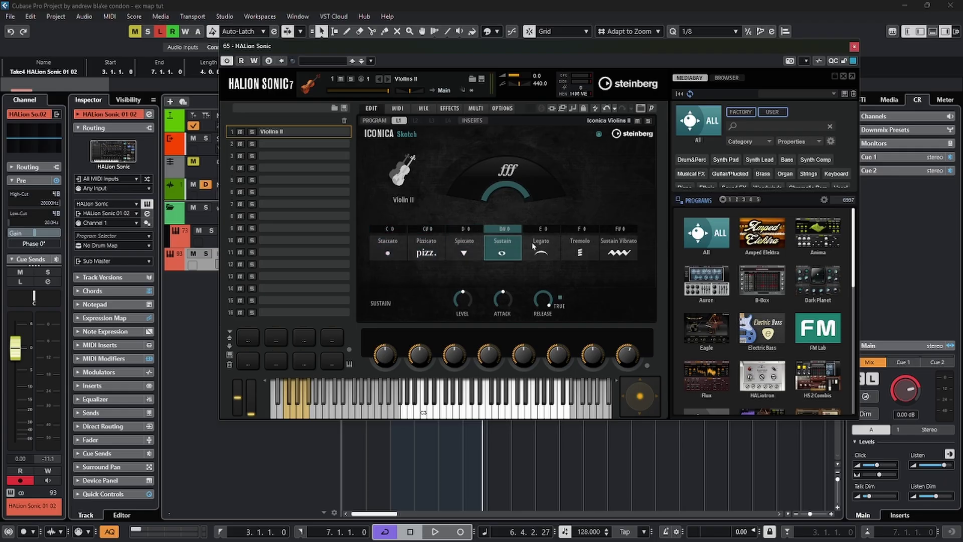
pyautogui.click(552, 247)
pyautogui.click(580, 248)
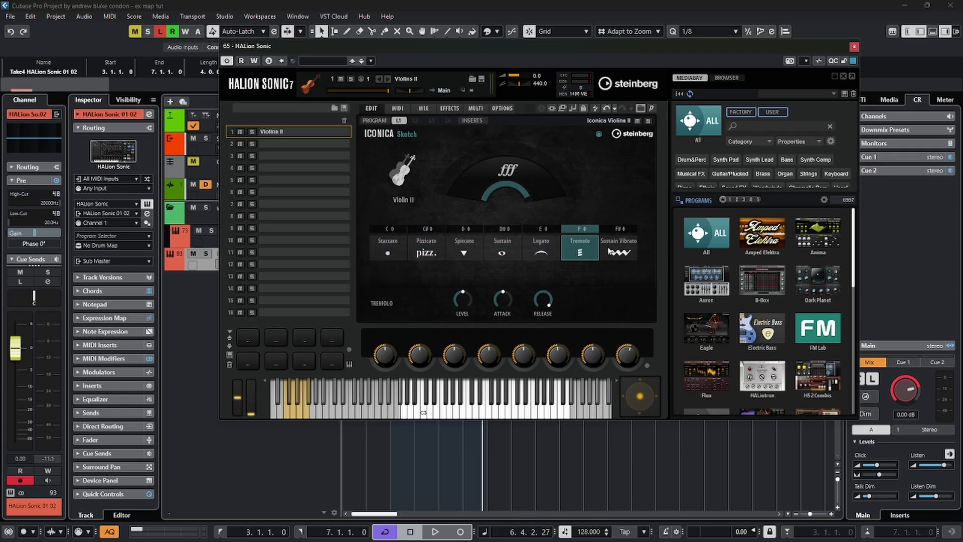
pyautogui.click(610, 249)
# Audition all seven Violin II articulations again, ending back on Staccato.
pyautogui.click(387, 248)
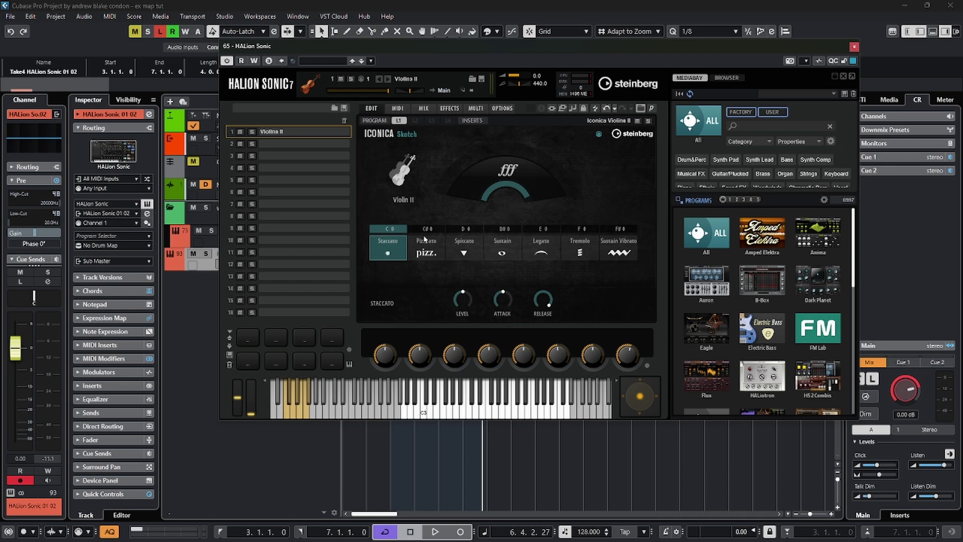
pyautogui.click(426, 239)
pyautogui.click(466, 254)
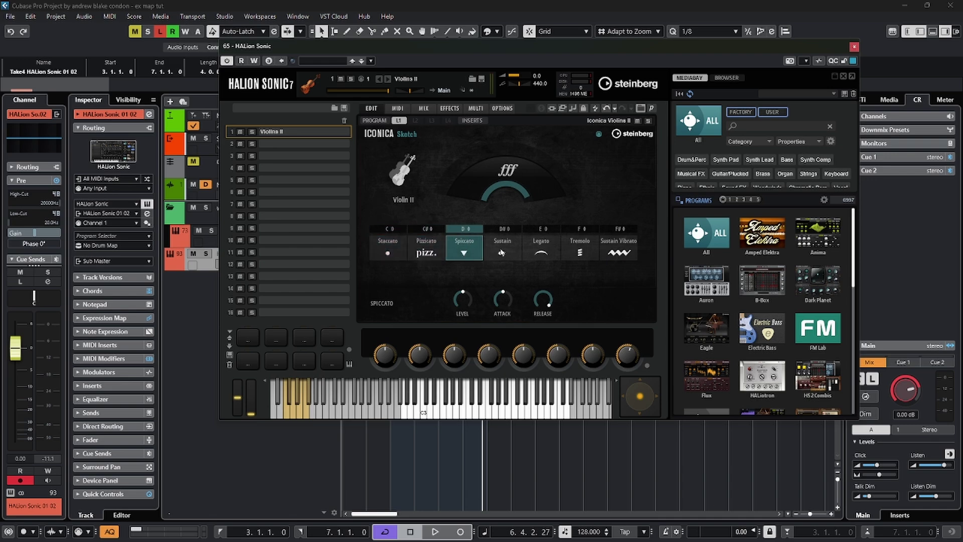
pyautogui.click(502, 251)
pyautogui.click(541, 250)
pyautogui.click(575, 248)
pyautogui.click(625, 248)
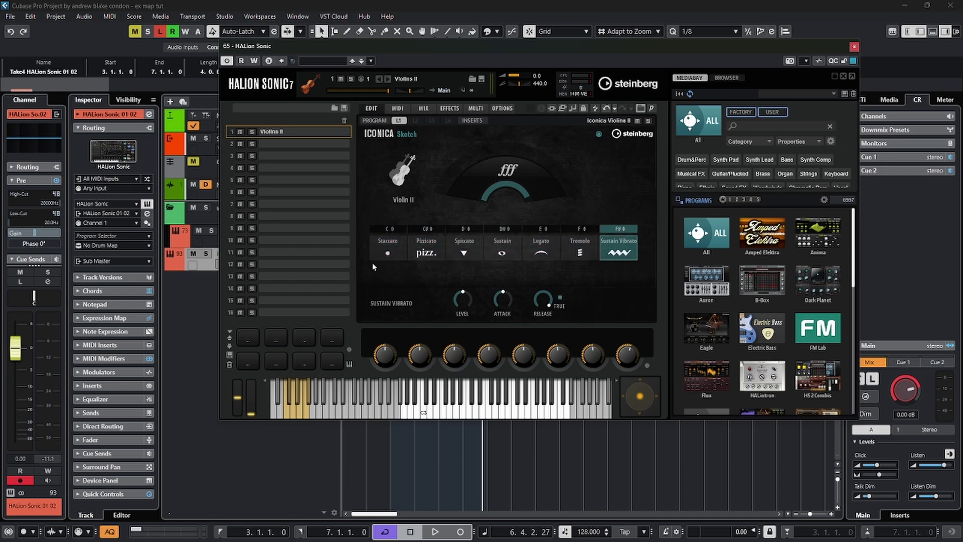
pyautogui.click(398, 254)
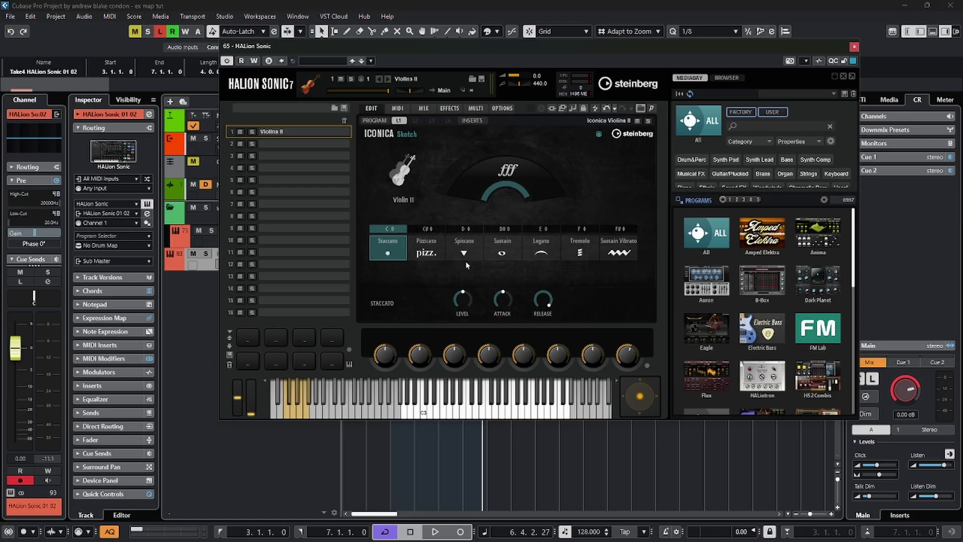
# Try Sustain, Legato and Tremolo, then trigger the C0 and D0 keyswitch notes.
pyautogui.click(502, 248)
pyautogui.click(541, 248)
pyautogui.click(593, 250)
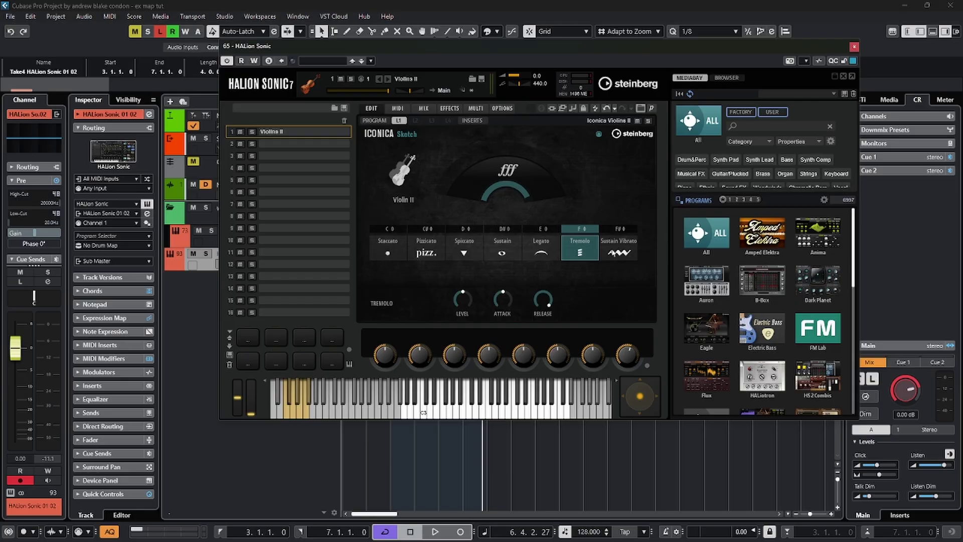
pyautogui.click(288, 415)
pyautogui.click(294, 415)
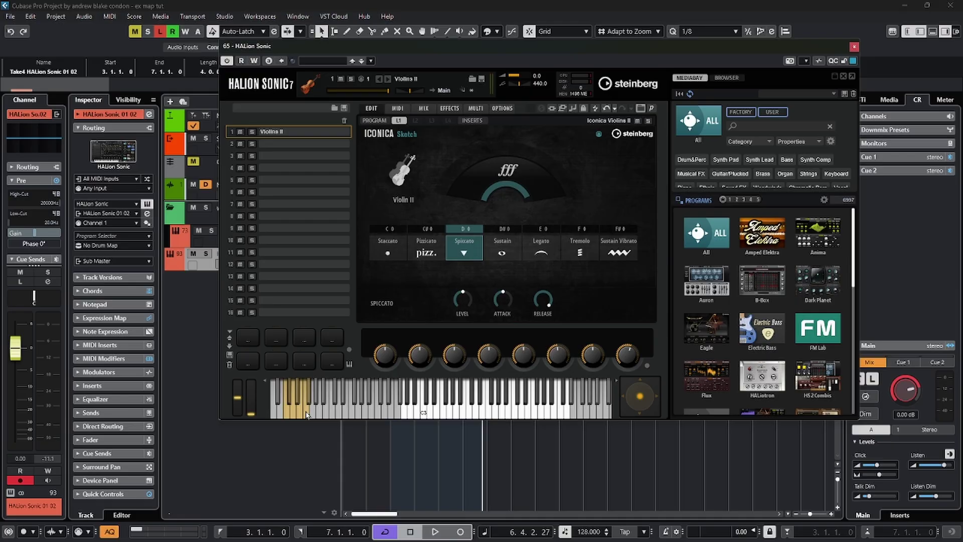
pyautogui.click(306, 414)
# Play the Staccato, Spiccato and Legato keyswitch notes, then run up to Tremolo (F0).
pyautogui.moveTo(431, 44); pyautogui.dragTo(419, 11)
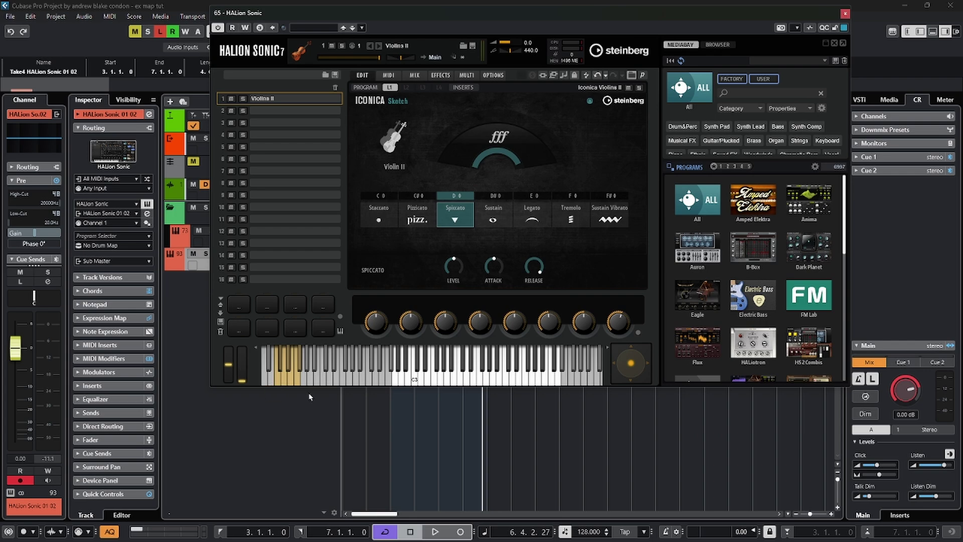
pyautogui.click(280, 382)
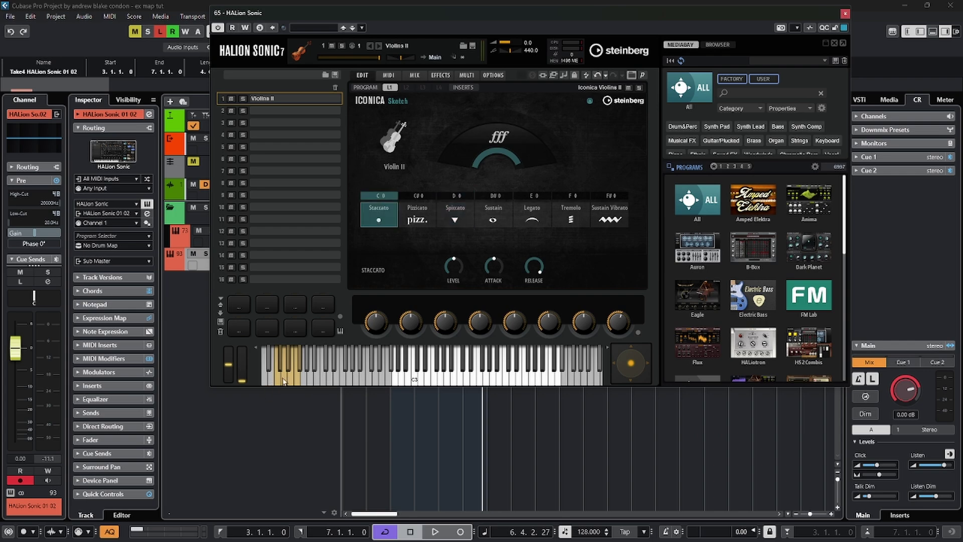
pyautogui.click(283, 381)
pyautogui.click(291, 381)
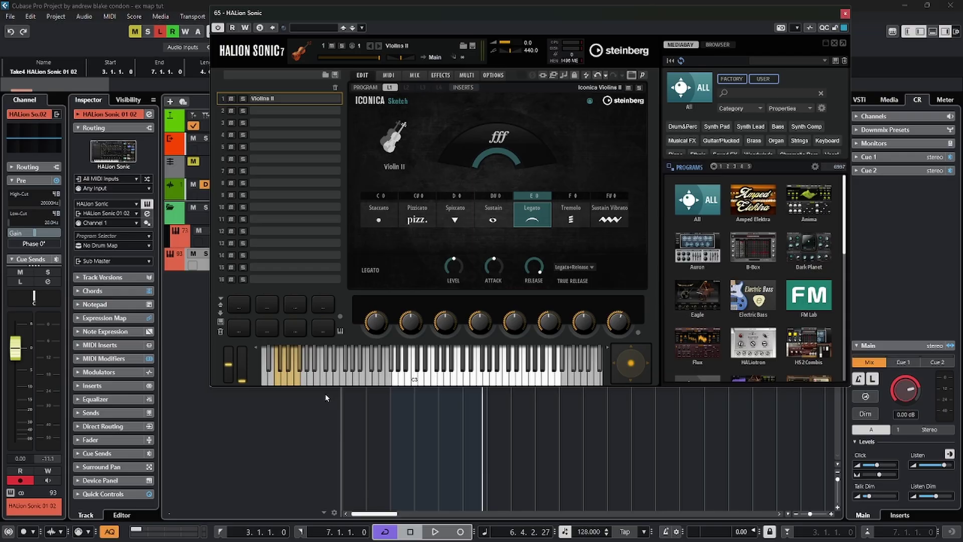
pyautogui.click(278, 382)
pyautogui.moveTo(278, 383); pyautogui.dragTo(296, 385)
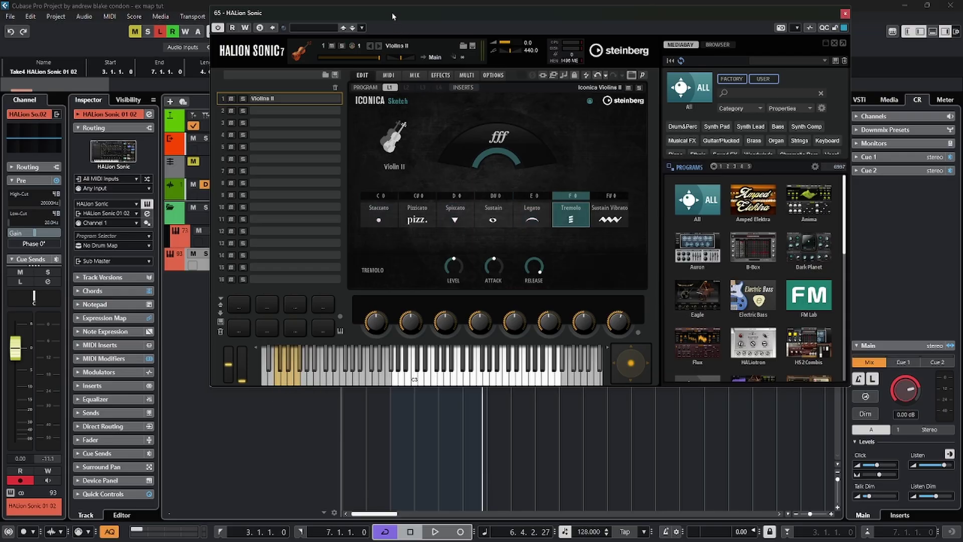
# Set Slot 1's Remote cell to C0 and confirm it matches Staccato in HALion Sonic.
pyautogui.moveTo(393, 12); pyautogui.dragTo(427, 89)
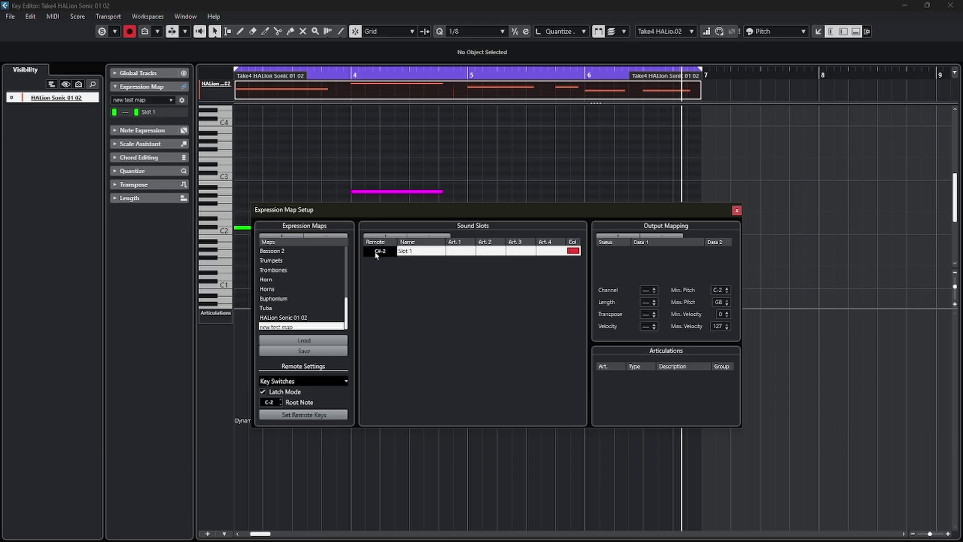
pyautogui.scroll(4, 375, 252)
pyautogui.scroll(3, 376, 255)
pyautogui.scroll(-1, 373, 258)
pyautogui.scroll(15, 382, 254)
pyautogui.scroll(2, 382, 254)
pyautogui.click(421, 255)
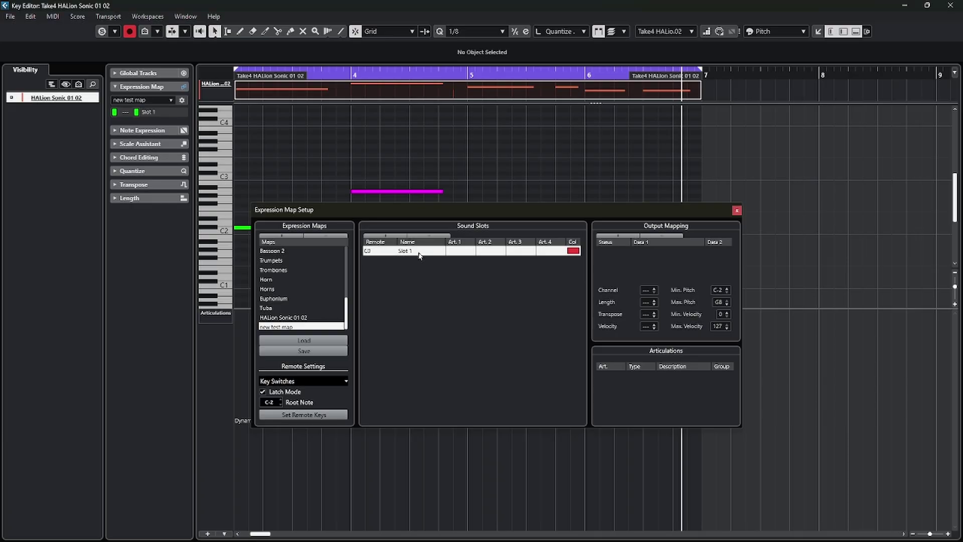
pyautogui.click(420, 254)
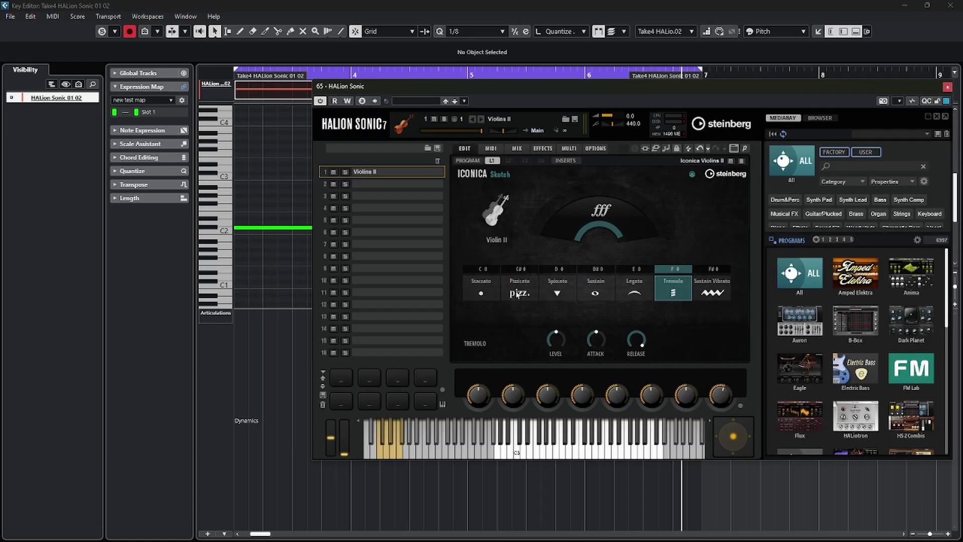
pyautogui.click(480, 288)
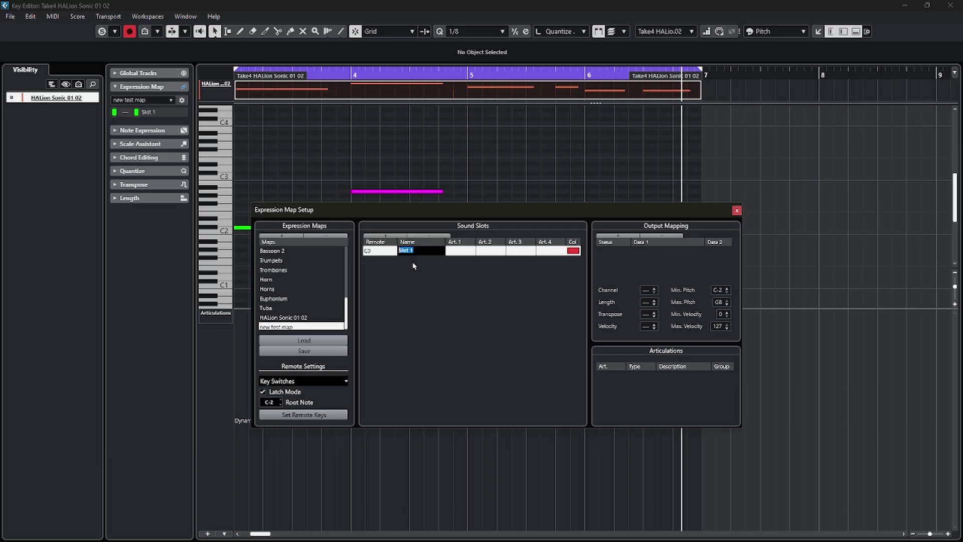
# Name the C0 slot 'violin staccato' and give it the Staccato articulation via a 'stac' search.
pyautogui.write('violin staccato')
pyautogui.press('Return')
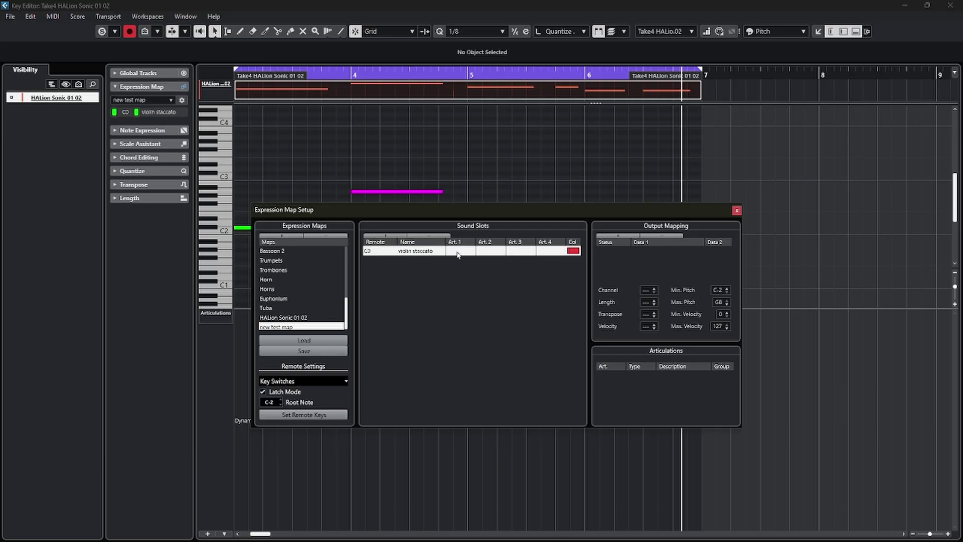
pyautogui.click(458, 254)
pyautogui.scroll(-3, 517, 340)
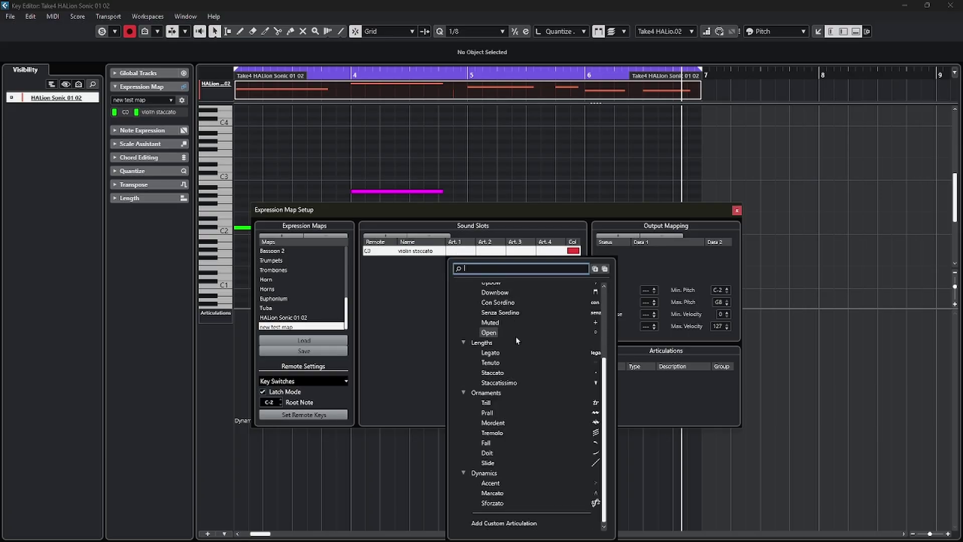
pyautogui.scroll(3, 516, 340)
pyautogui.scroll(-3, 535, 359)
pyautogui.scroll(3, 539, 367)
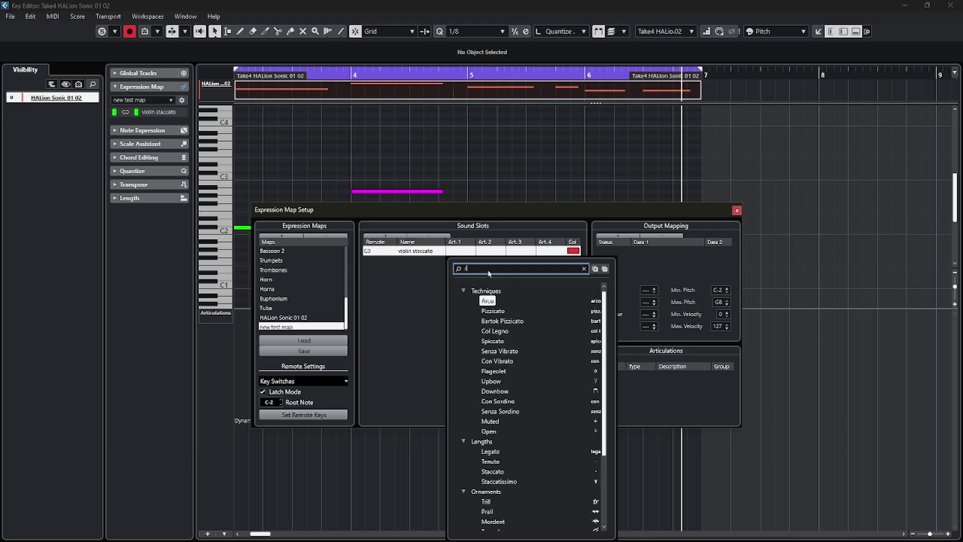
pyautogui.write('stac')
pyautogui.press('Return')
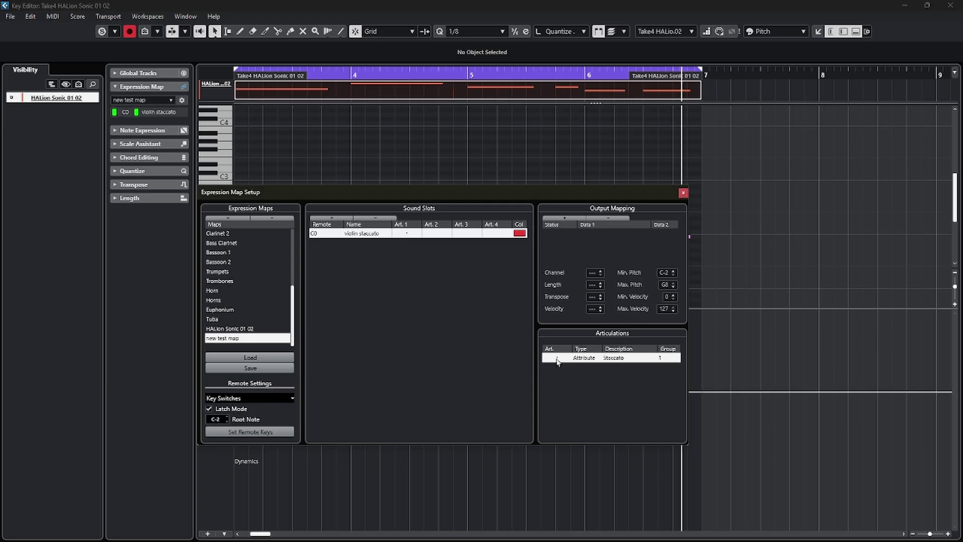
# Display the staccato articulation as the text label 'violin staccato'.
pyautogui.click(557, 358)
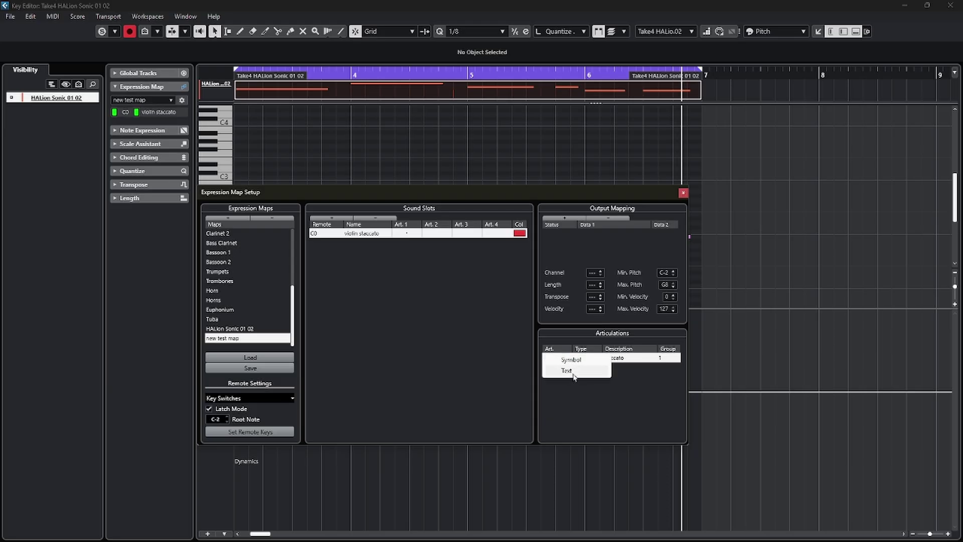
pyautogui.click(570, 376)
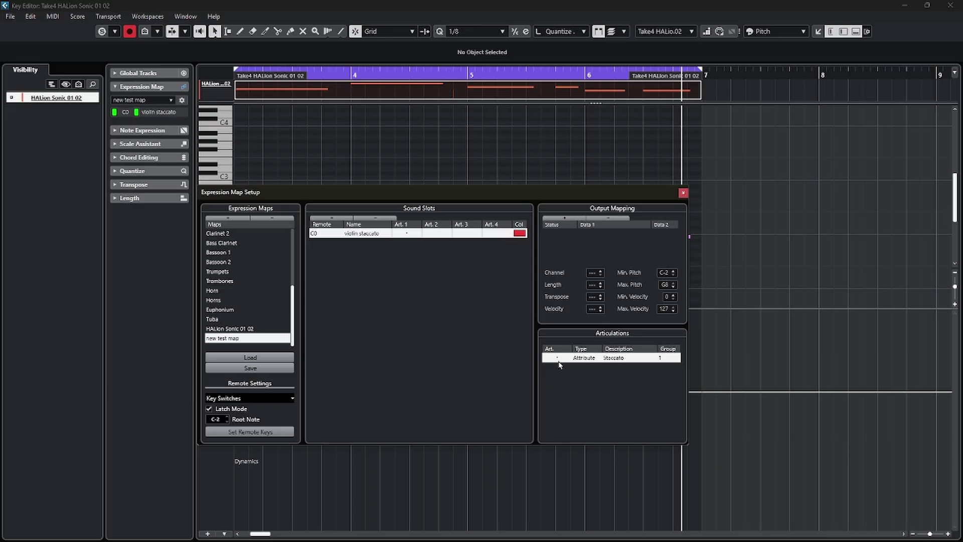
pyautogui.click(557, 358)
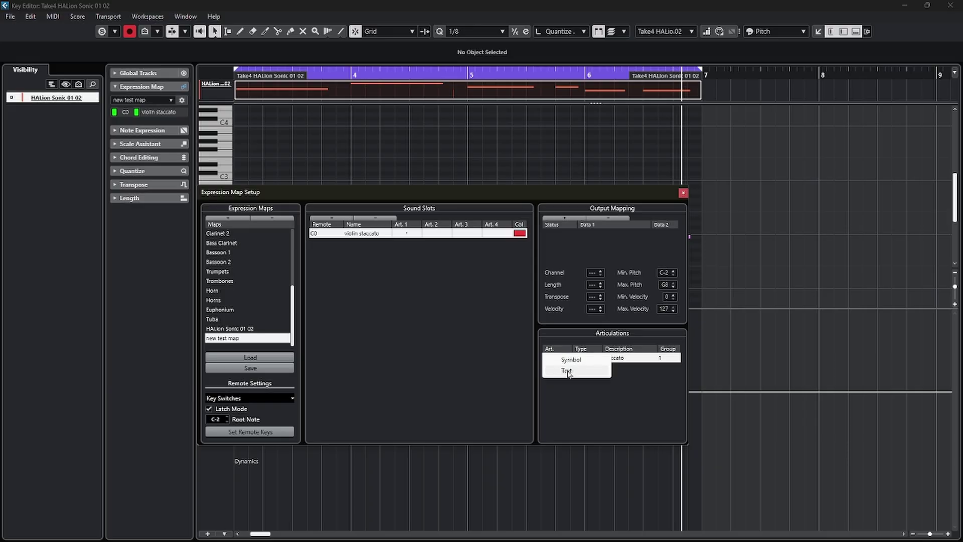
pyautogui.click(568, 371)
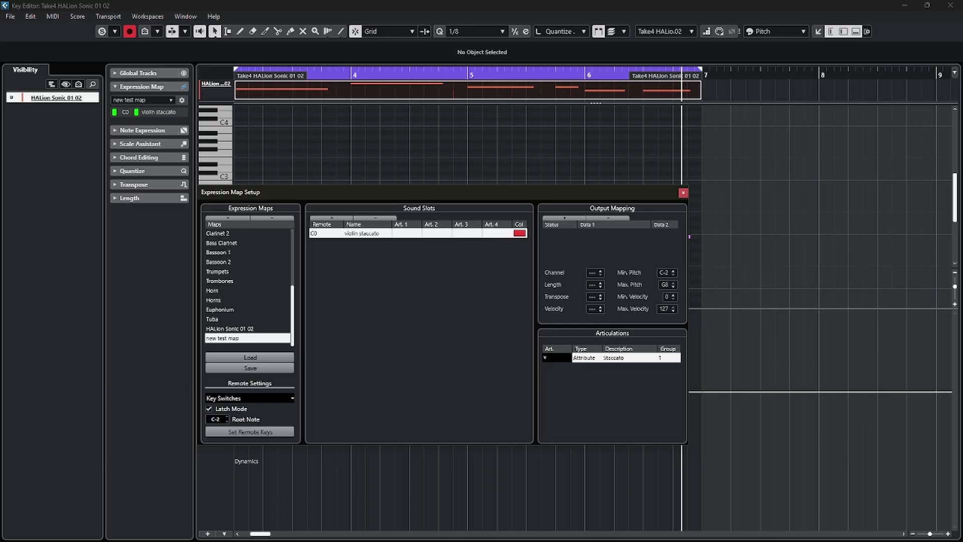
pyautogui.write('violin staccato')
pyautogui.press('Return')
# Keep the staccato articulation an Attribute with its Staccato description, in Group 1.
pyautogui.click(588, 358)
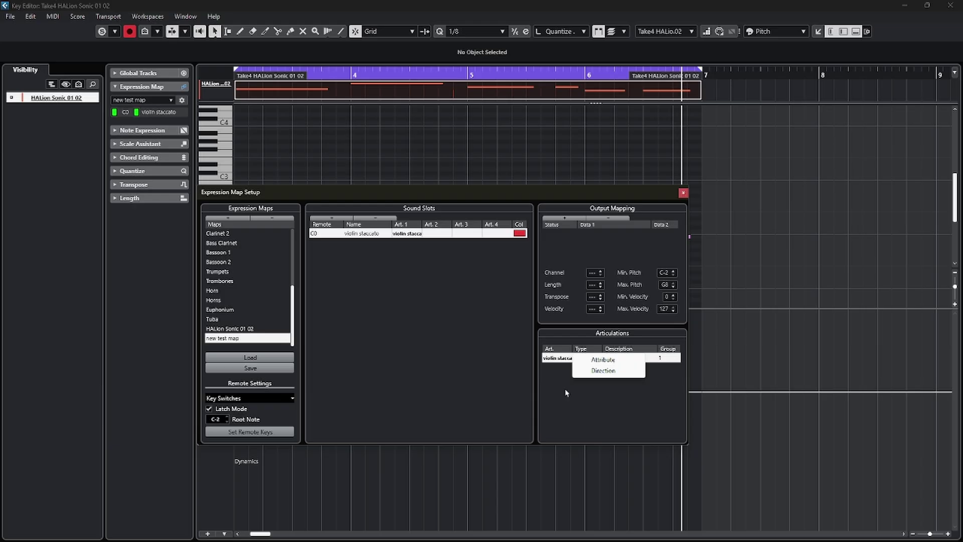
pyautogui.click(597, 359)
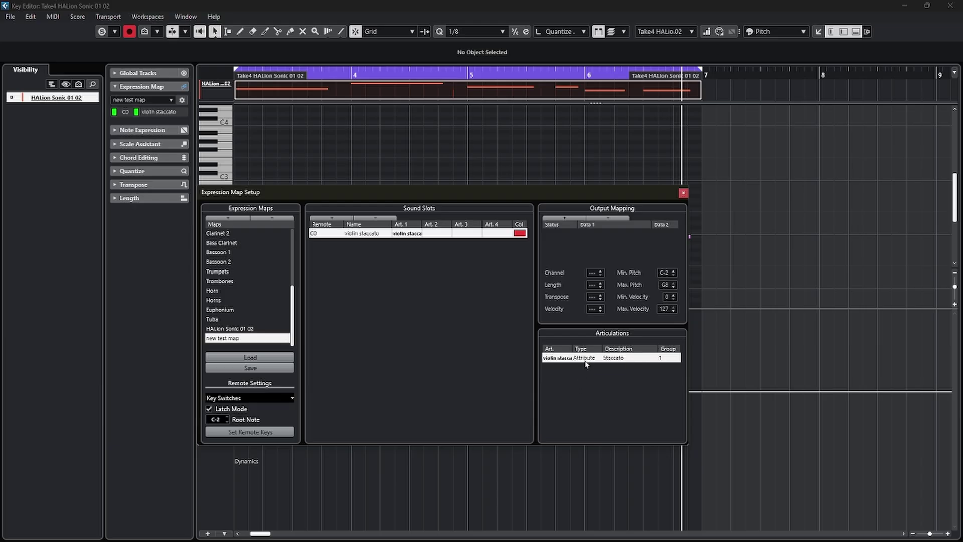
pyautogui.doubleClick(620, 360)
pyautogui.click(622, 374)
pyautogui.click(675, 358)
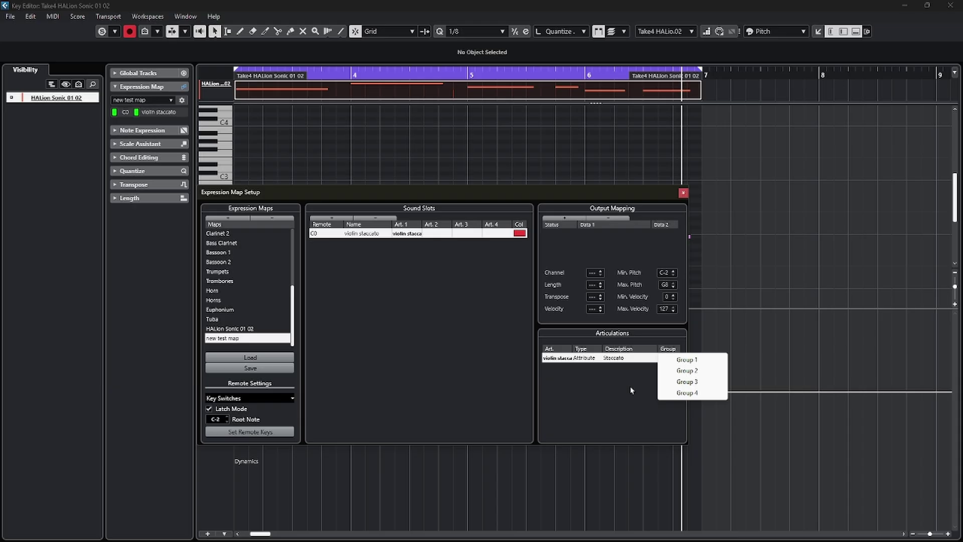
pyautogui.click(673, 360)
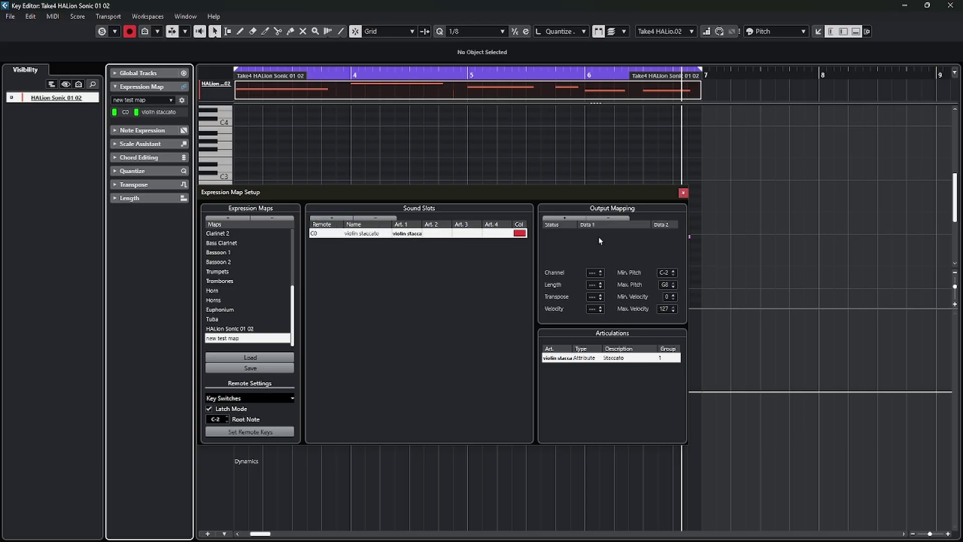
# Add an output event to the staccato slot and leave its status as Note-On.
pyautogui.click(565, 219)
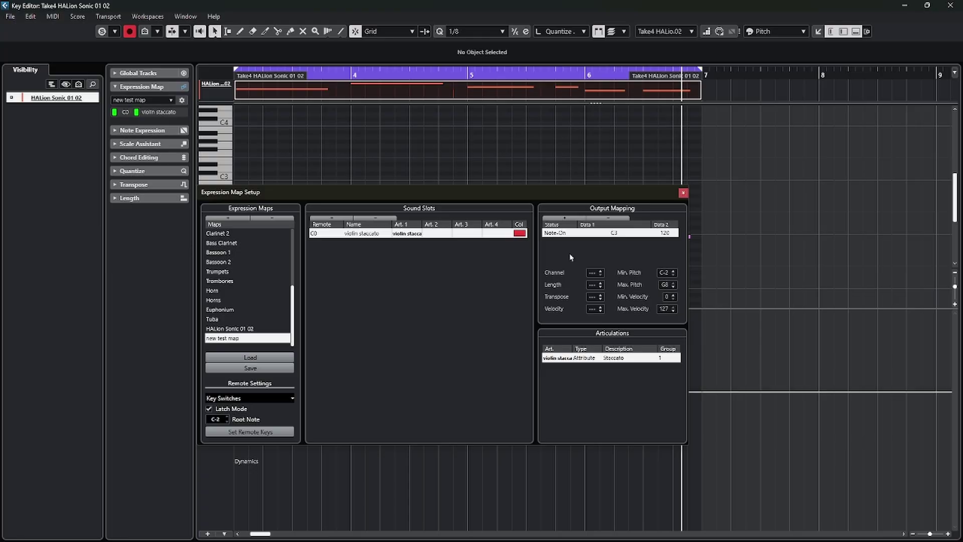
pyautogui.click(558, 234)
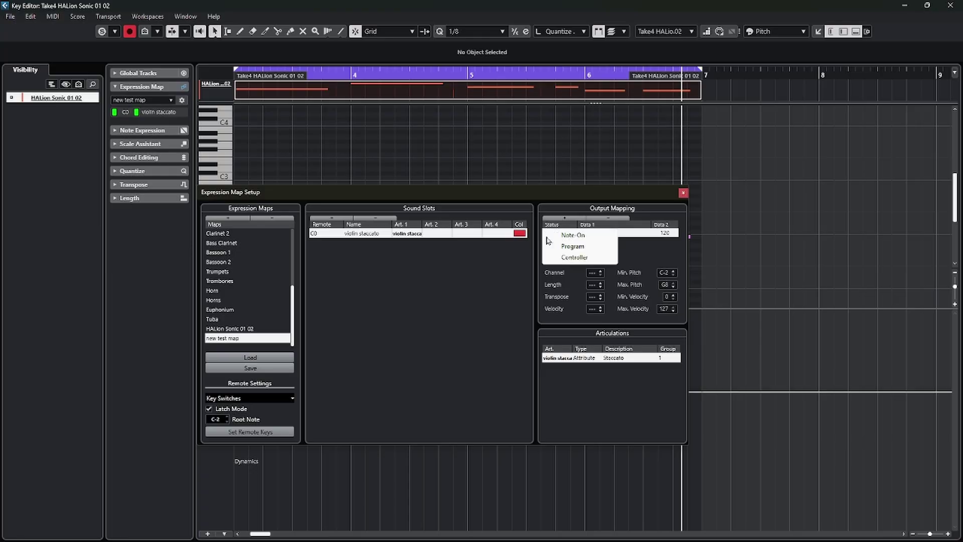
pyautogui.click(594, 246)
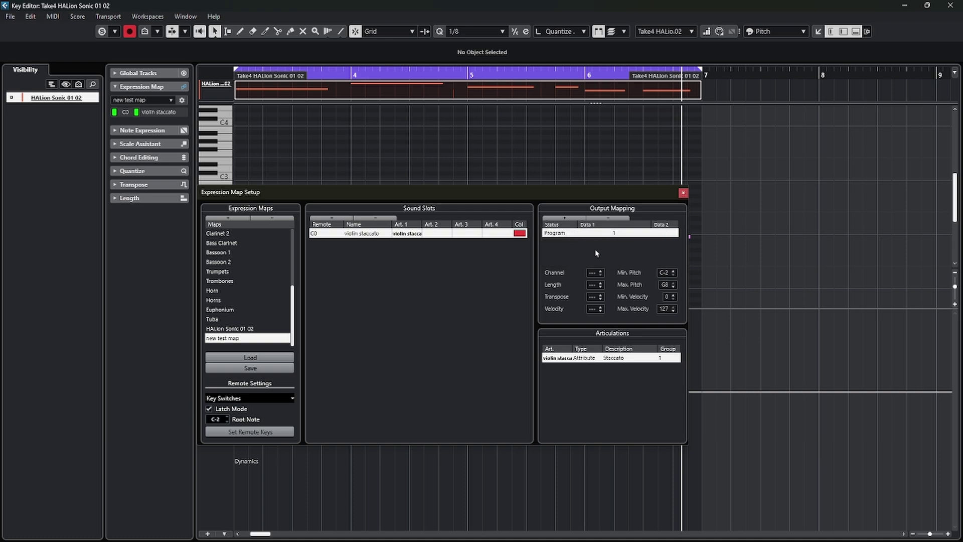
pyautogui.click(557, 235)
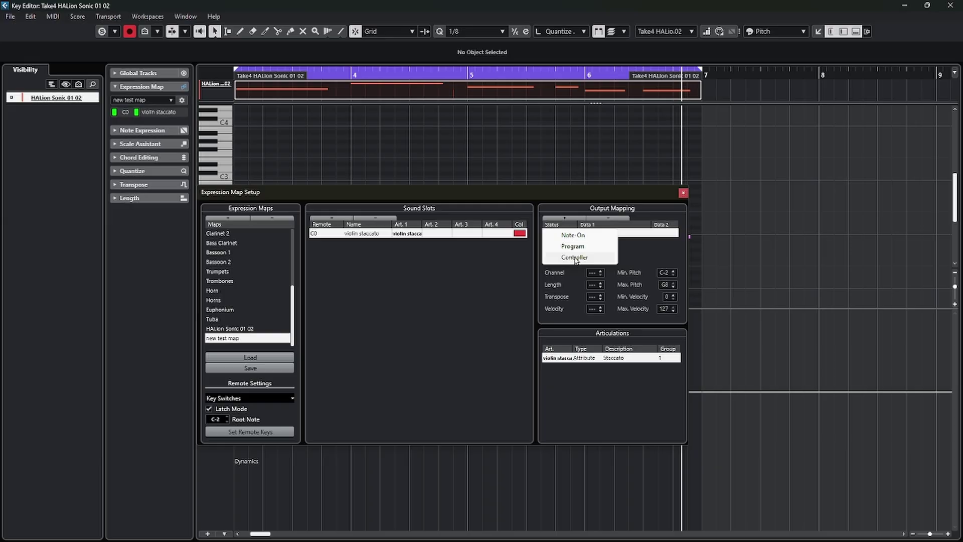
pyautogui.click(577, 268)
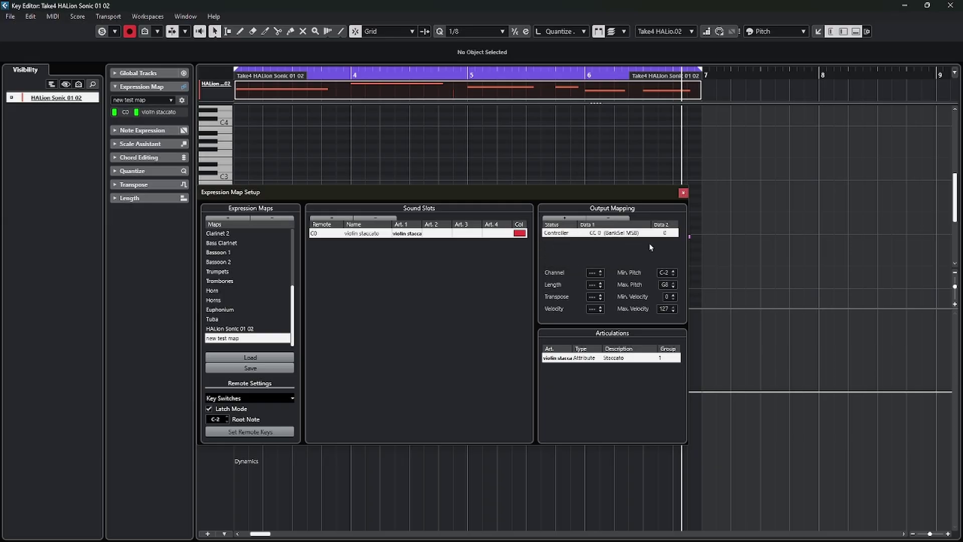
pyautogui.click(558, 233)
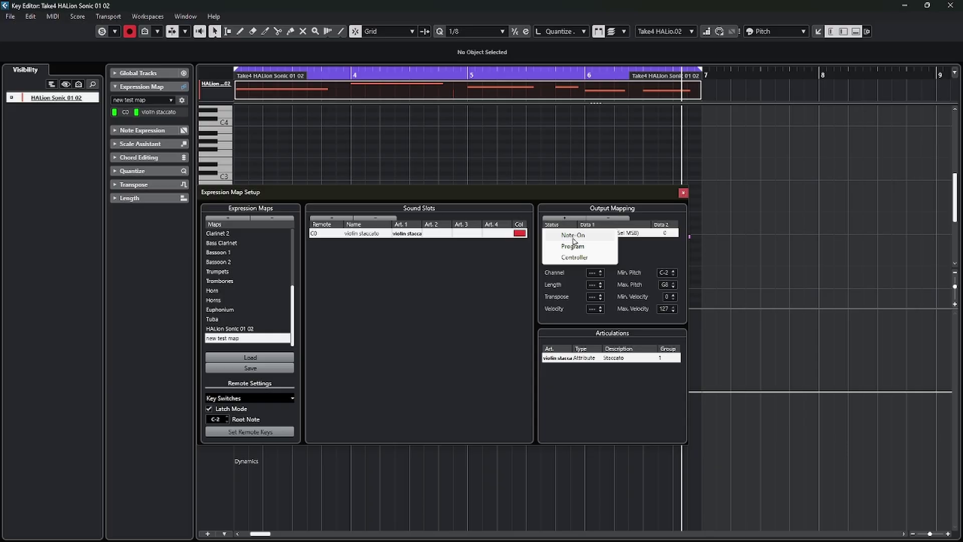
pyautogui.click(573, 235)
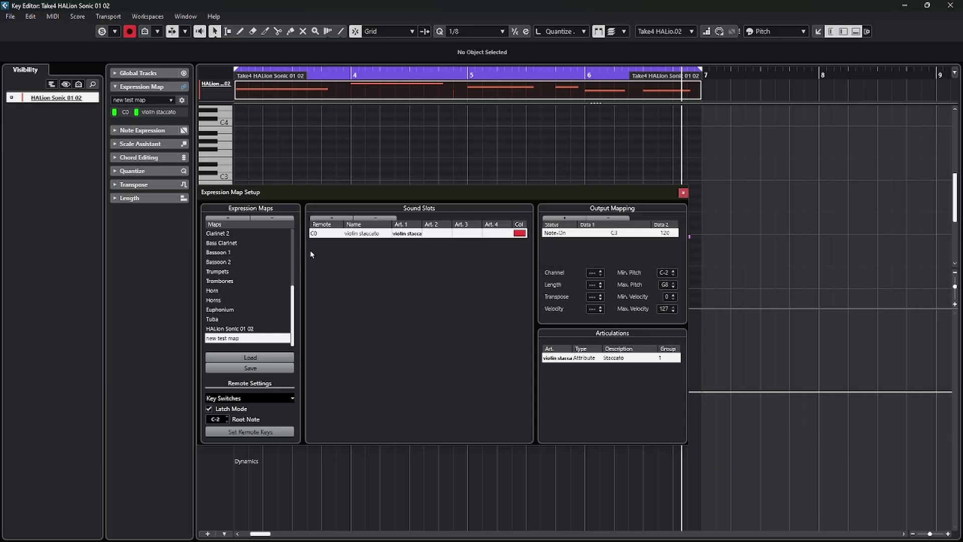
# Set the output key-switch note to C0 and keep velocity at 120.
pyautogui.doubleClick(621, 236)
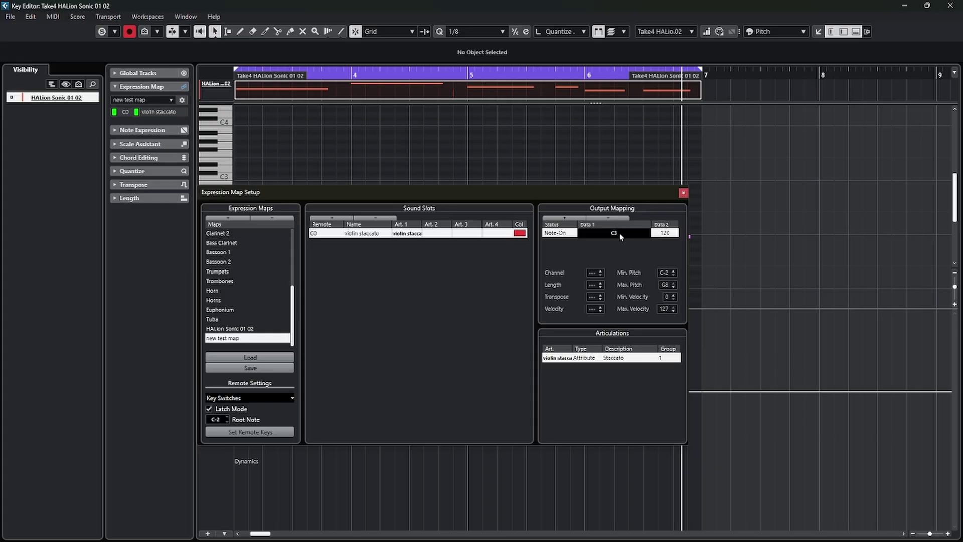
pyautogui.write('D2')
pyautogui.scroll(-6, 620, 237)
pyautogui.scroll(-9, 621, 237)
pyautogui.scroll(3, 621, 237)
pyautogui.click(670, 237)
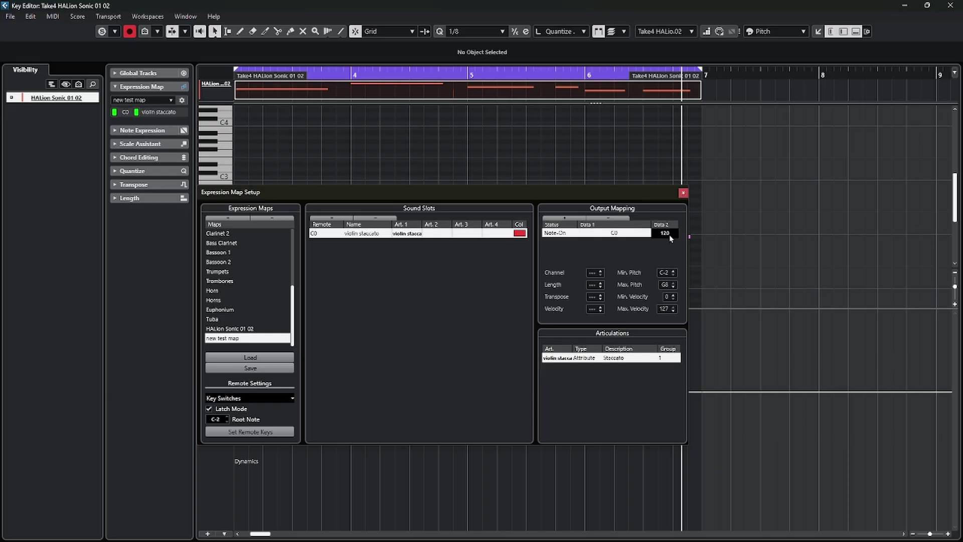
pyautogui.click(667, 247)
# Add a second sound slot named 'violin pizz' with the Pizzicato articulation.
pyautogui.click(331, 218)
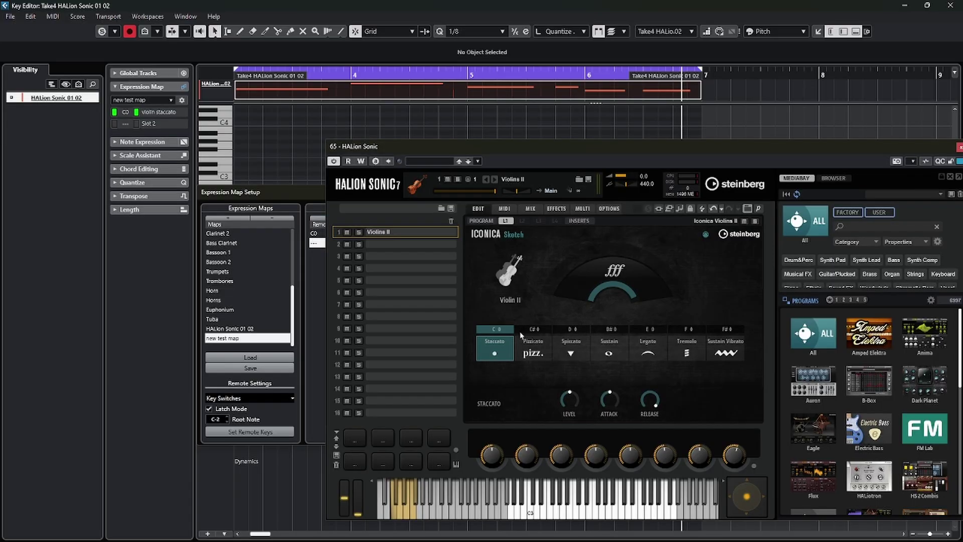
pyautogui.click(533, 346)
pyautogui.doubleClick(370, 243)
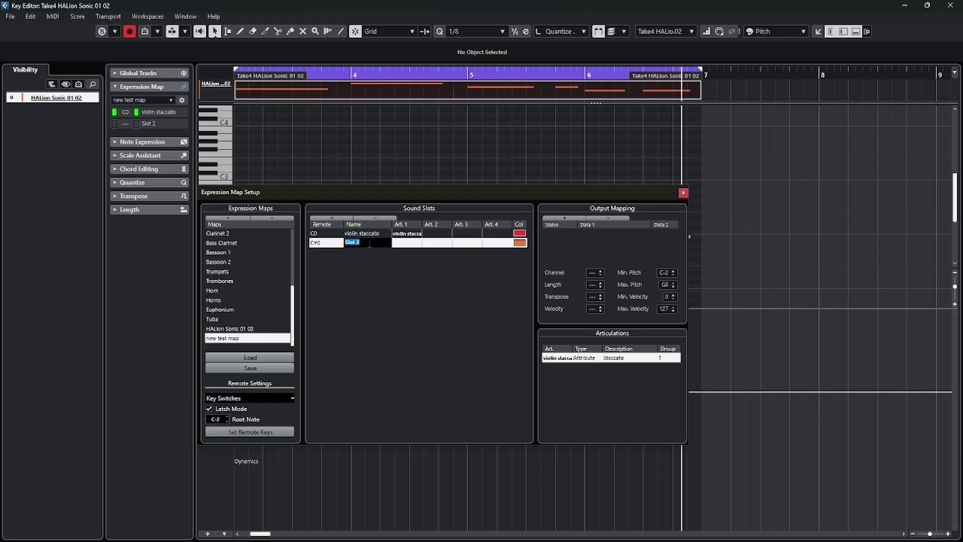
pyautogui.write('violin pizz')
pyautogui.press('Return')
pyautogui.click(406, 243)
pyautogui.click(439, 323)
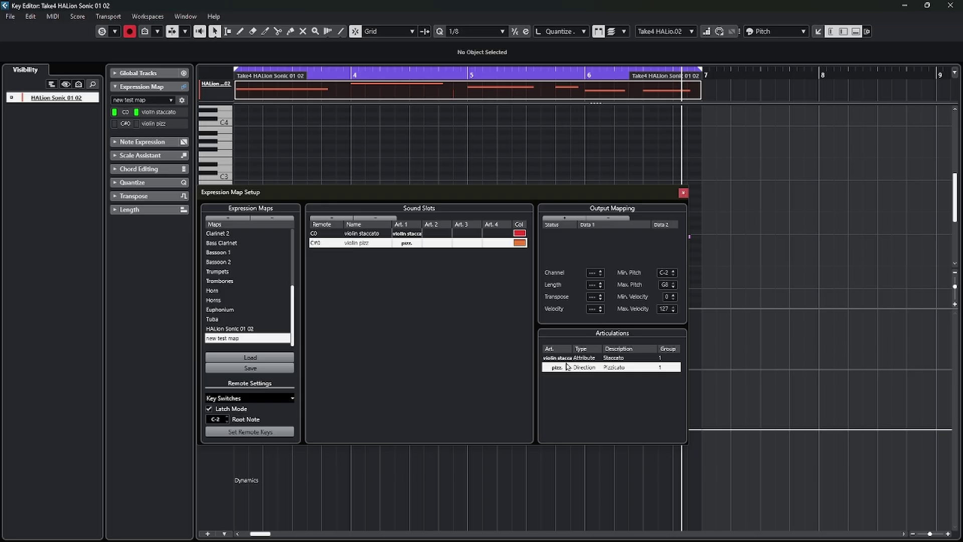
# Change both the staccato and pizz. articulations to type Direction.
pyautogui.click(584, 358)
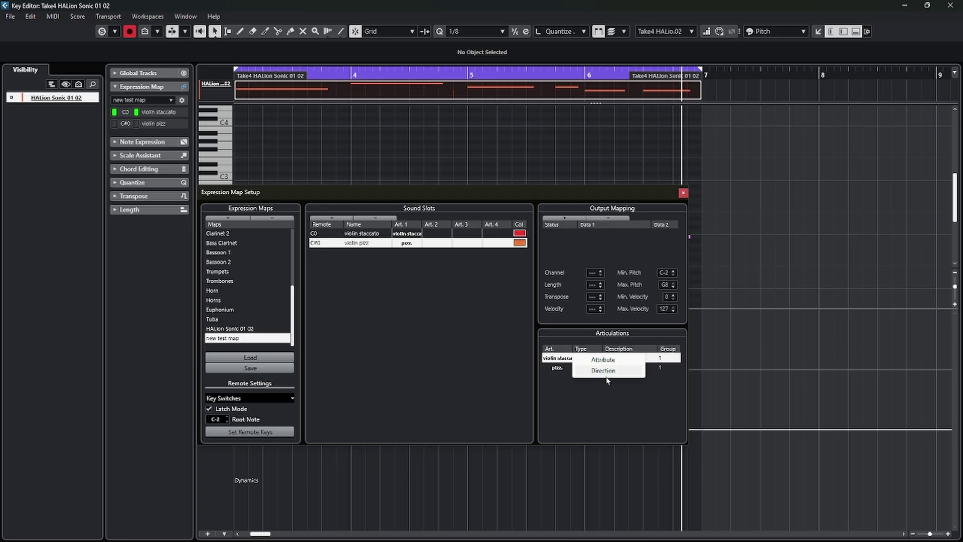
pyautogui.click(584, 373)
pyautogui.click(584, 372)
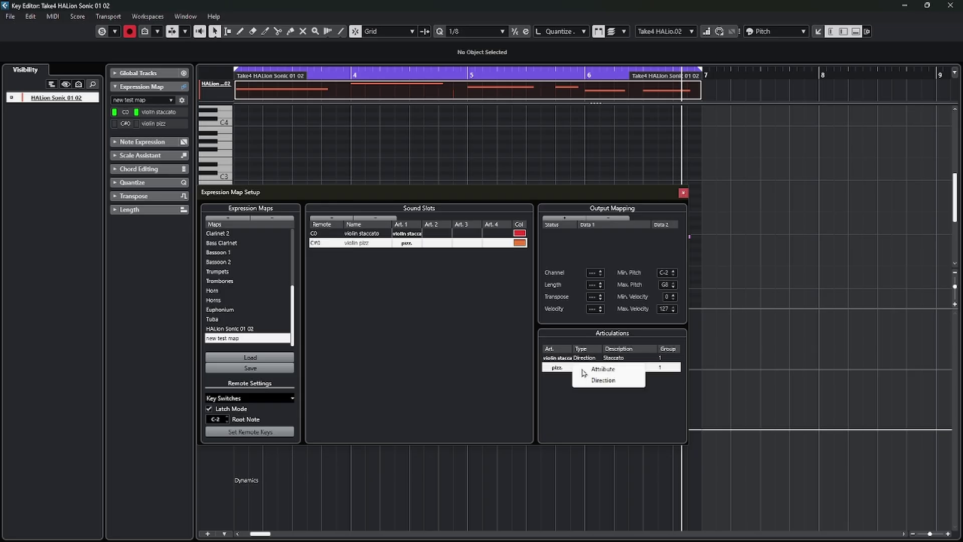
pyautogui.click(586, 380)
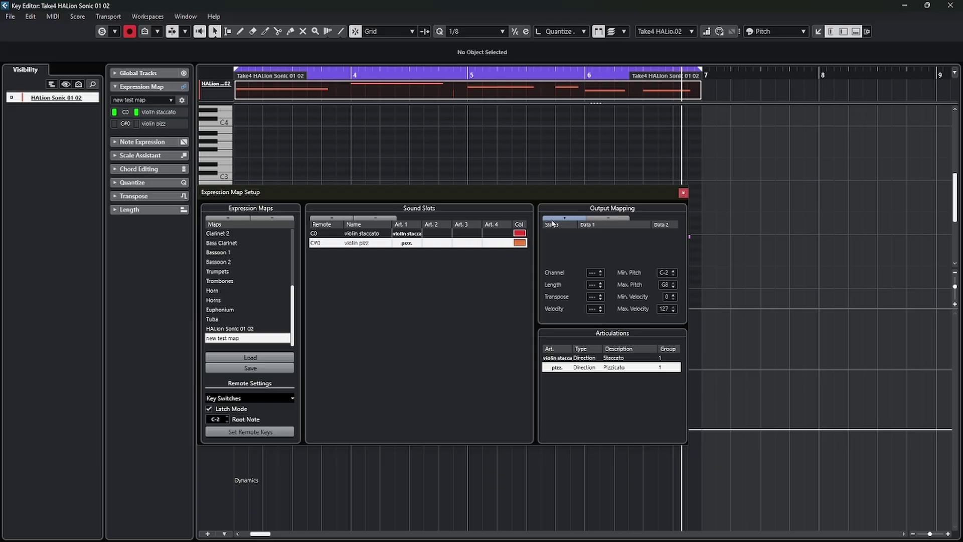
# Give the violin pizz slot a Note-On key switch of C#0.
pyautogui.click(565, 219)
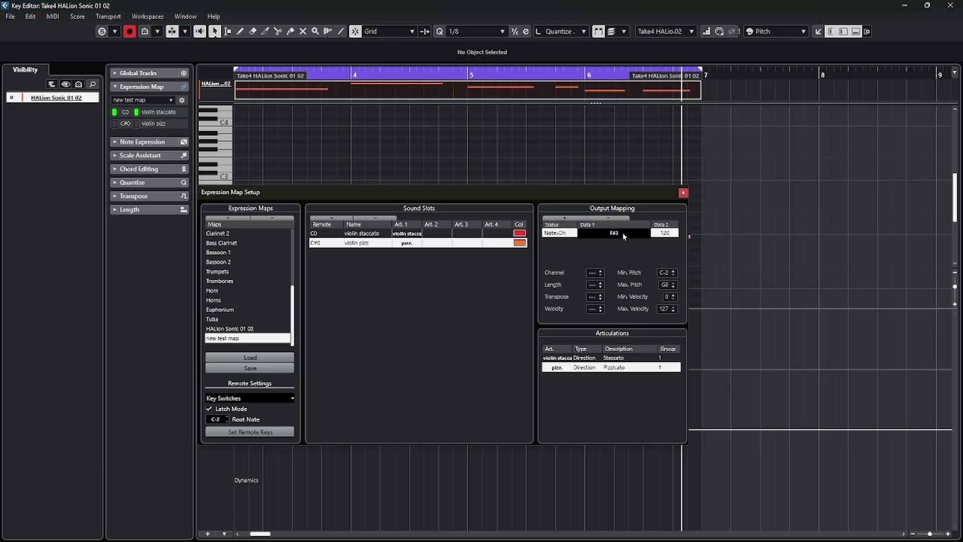
pyautogui.write('C#0')
pyautogui.press('Return')
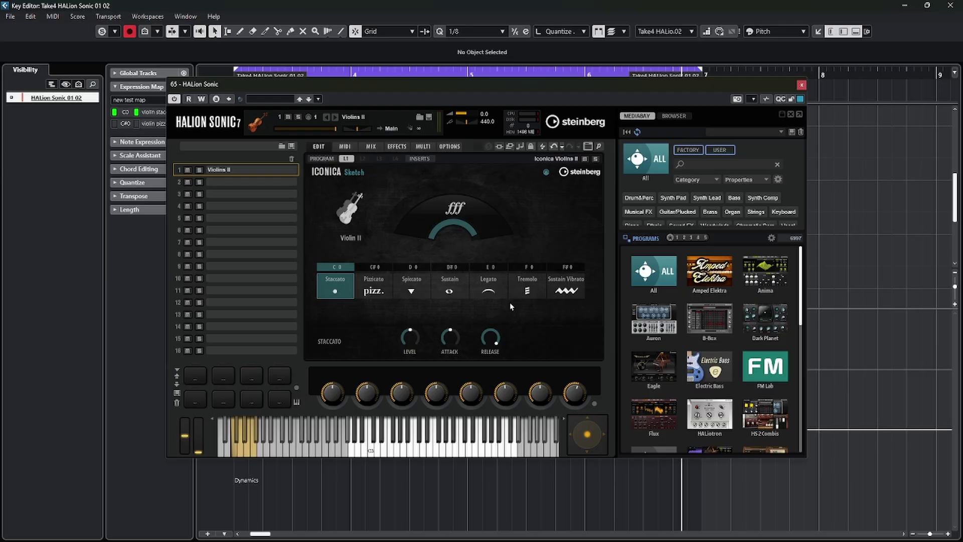
# Save the expression map to a file named 'new test map'.
pyautogui.moveTo(394, 89); pyautogui.dragTo(589, 77)
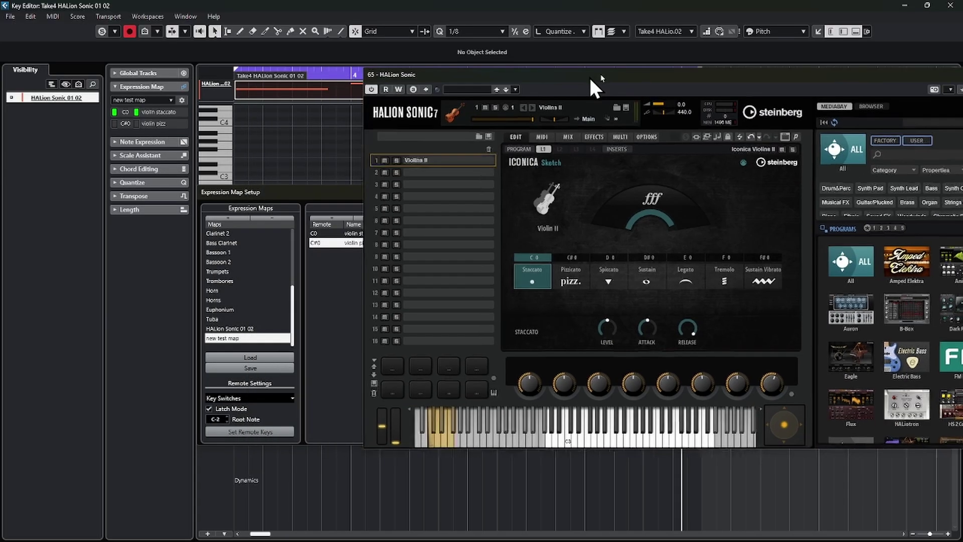
pyautogui.click(258, 375)
pyautogui.click(259, 375)
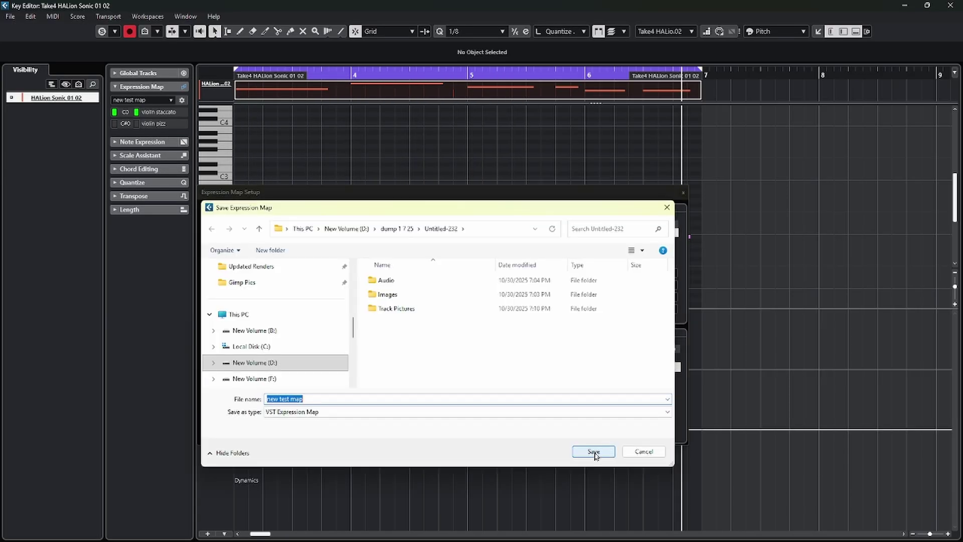
pyautogui.press('Return')
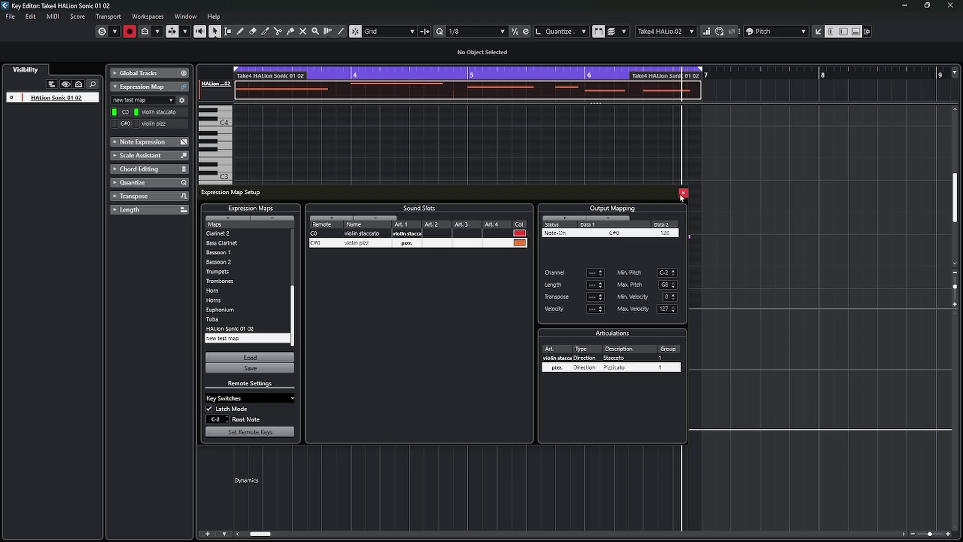
# Draw a 'violin staccato' event and a 'pizz.' event from beat 4.4, then play the part.
pyautogui.click(683, 194)
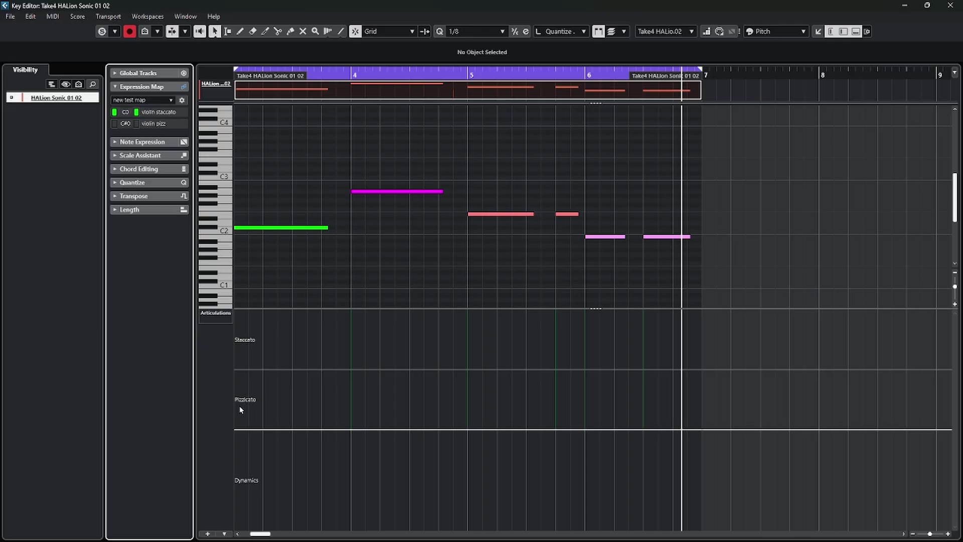
pyautogui.press('g')
pyautogui.rightClick(369, 344)
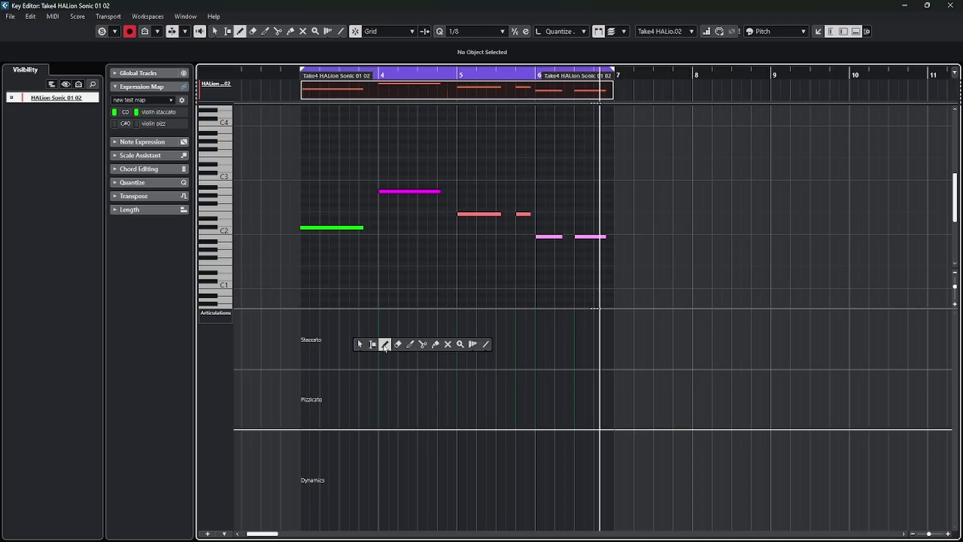
pyautogui.click(385, 343)
pyautogui.click(319, 340)
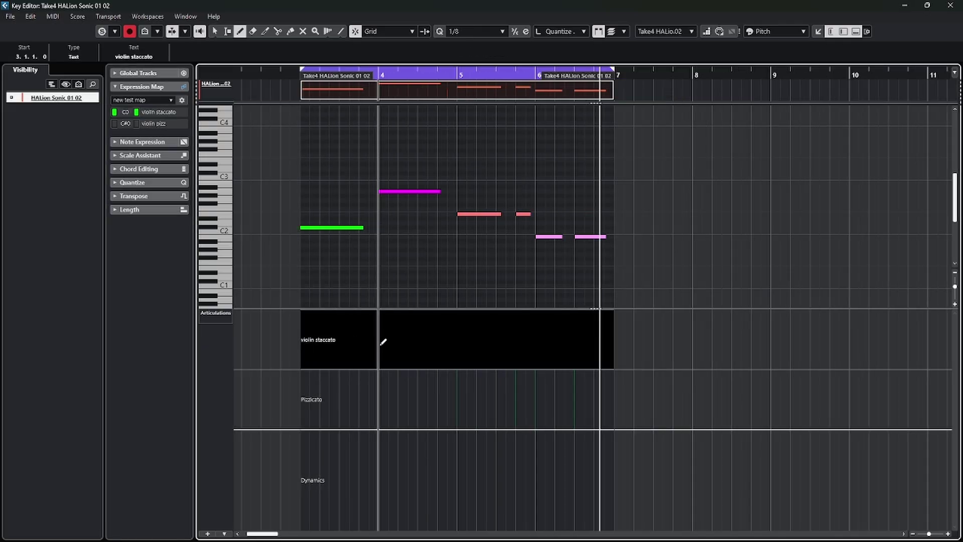
pyautogui.click(445, 407)
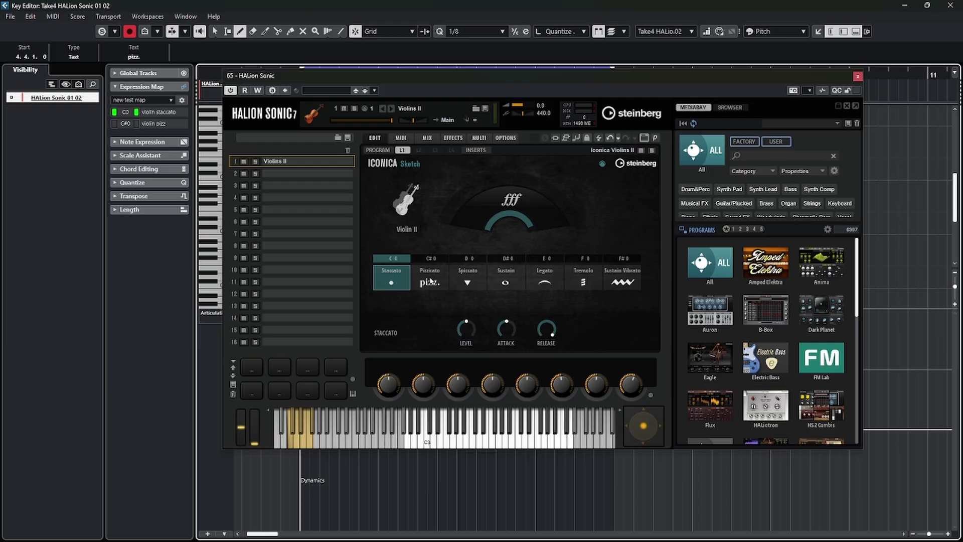
pyautogui.press('space')
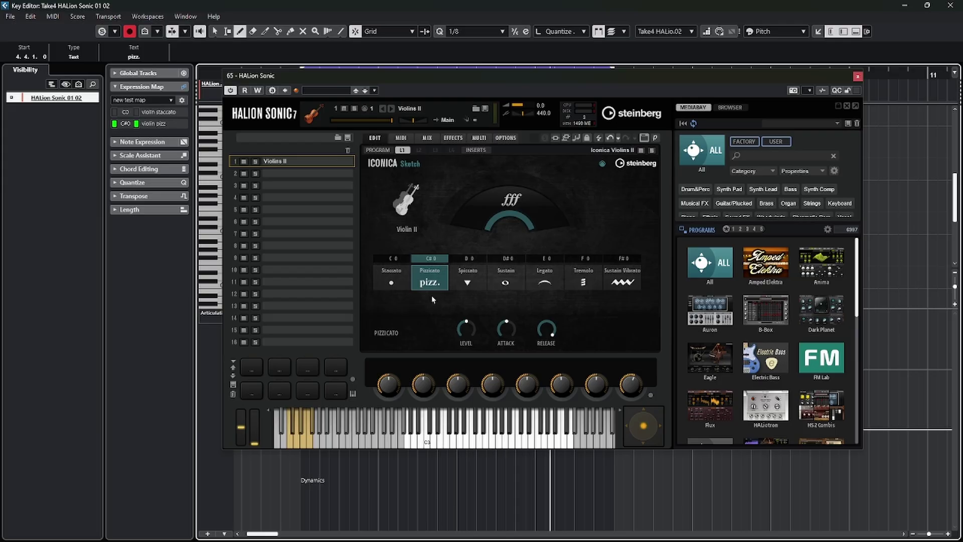
pyautogui.hotkey('ctrl', 'w')
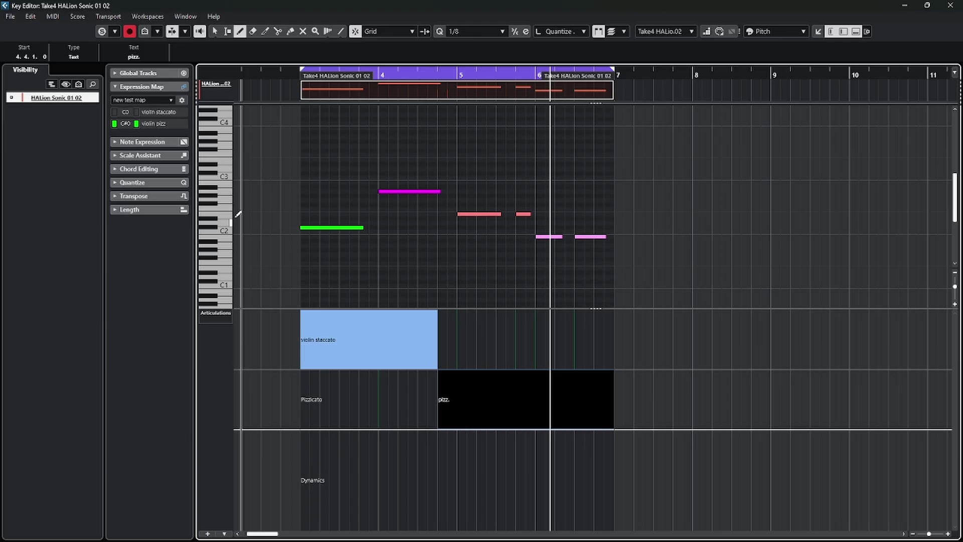
# In 'new test map', change the staccato and pizz. articulation types to Attribute.
pyautogui.click(181, 100)
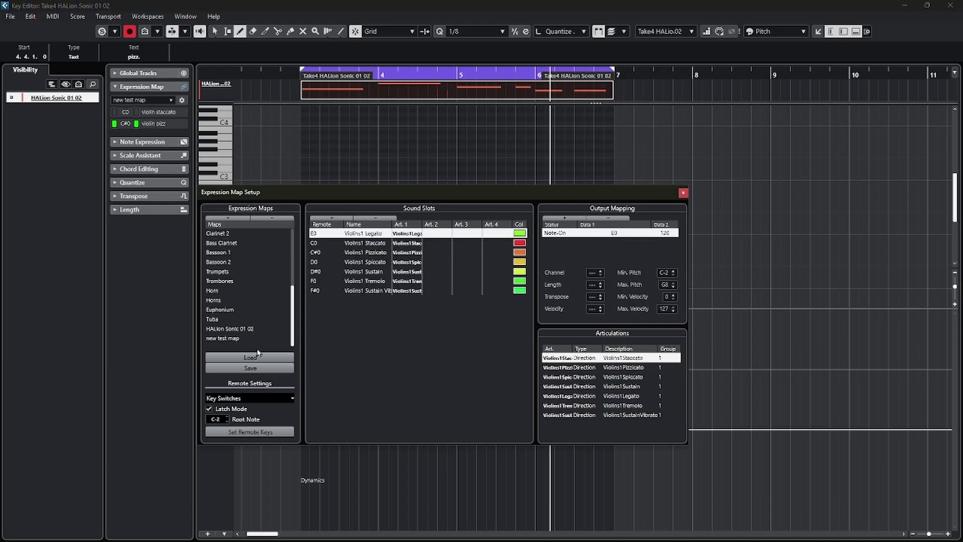
pyautogui.click(227, 339)
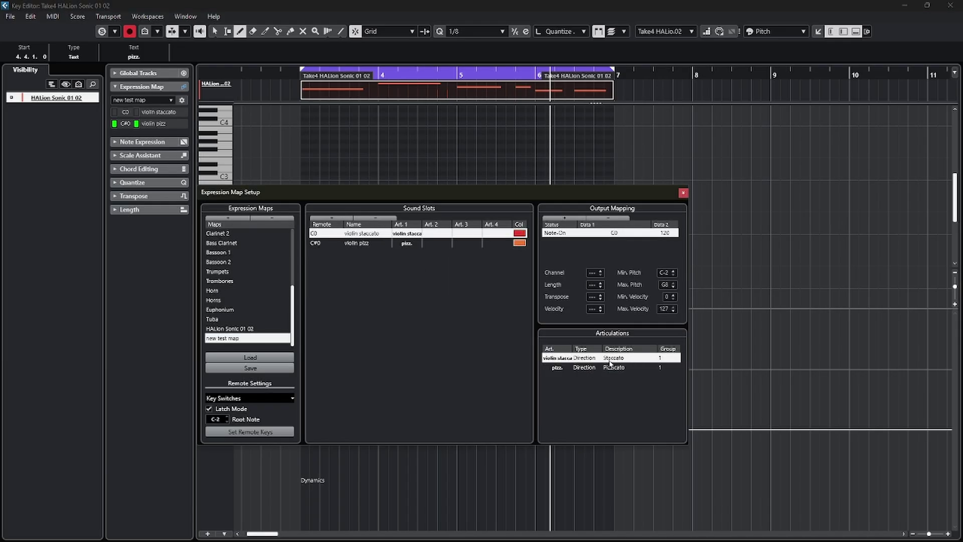
pyautogui.click(583, 360)
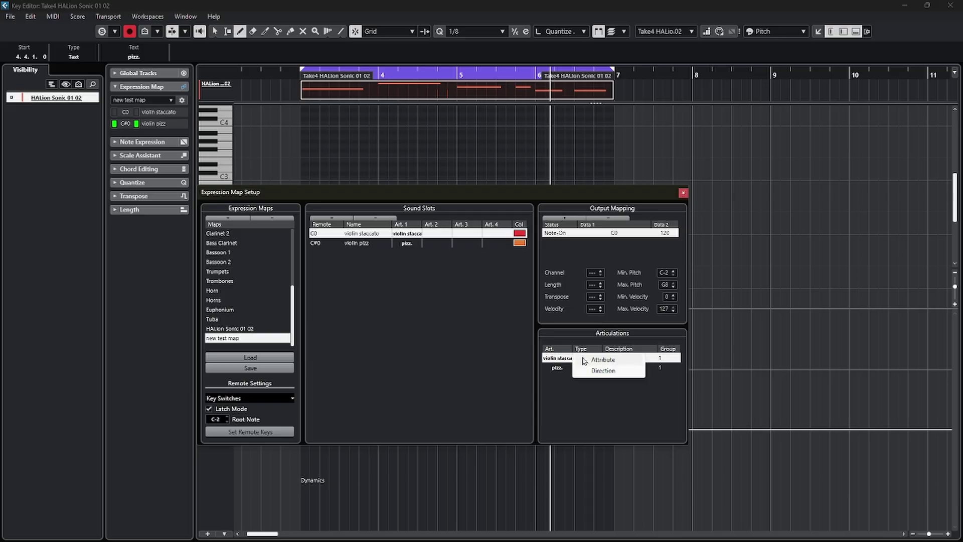
pyautogui.click(610, 362)
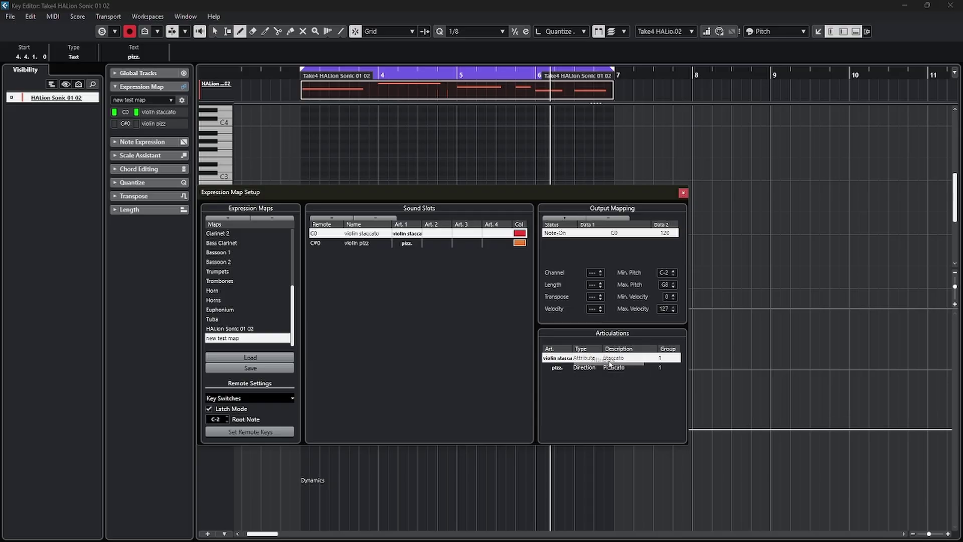
pyautogui.click(579, 368)
pyautogui.click(583, 370)
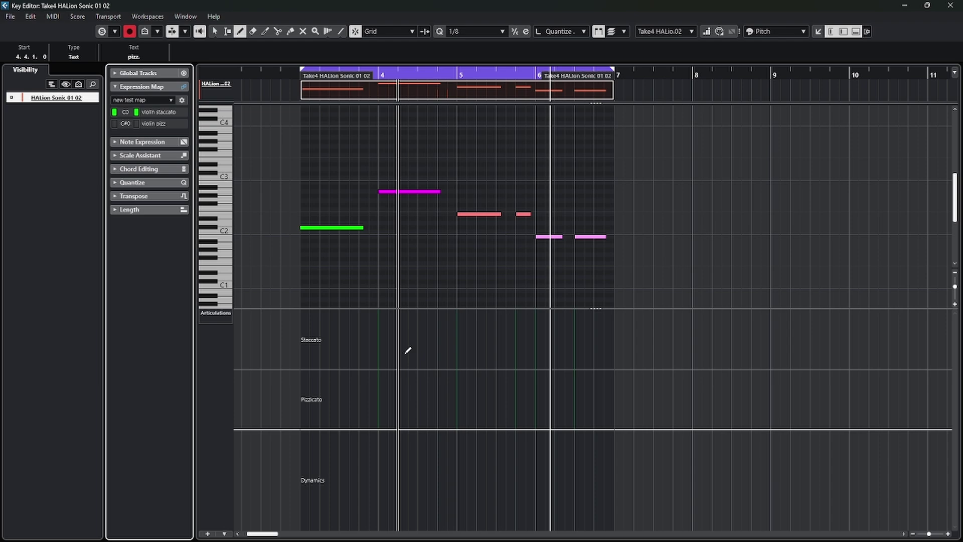
pyautogui.moveTo(330, 198); pyautogui.dragTo(363, 261)
# Give the red E2 note at bar 5 and the small red note the Pizzicato articulation.
pyautogui.click(479, 215)
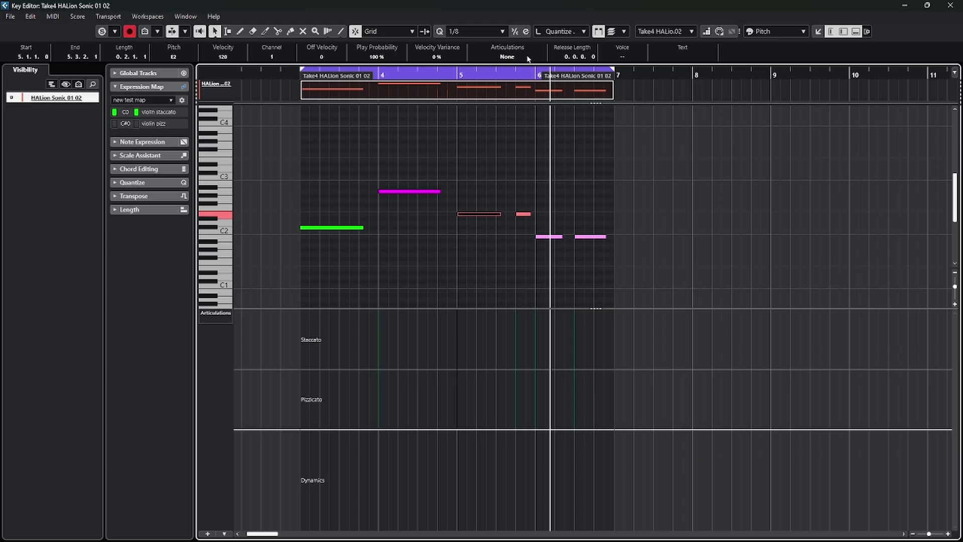
pyautogui.click(511, 58)
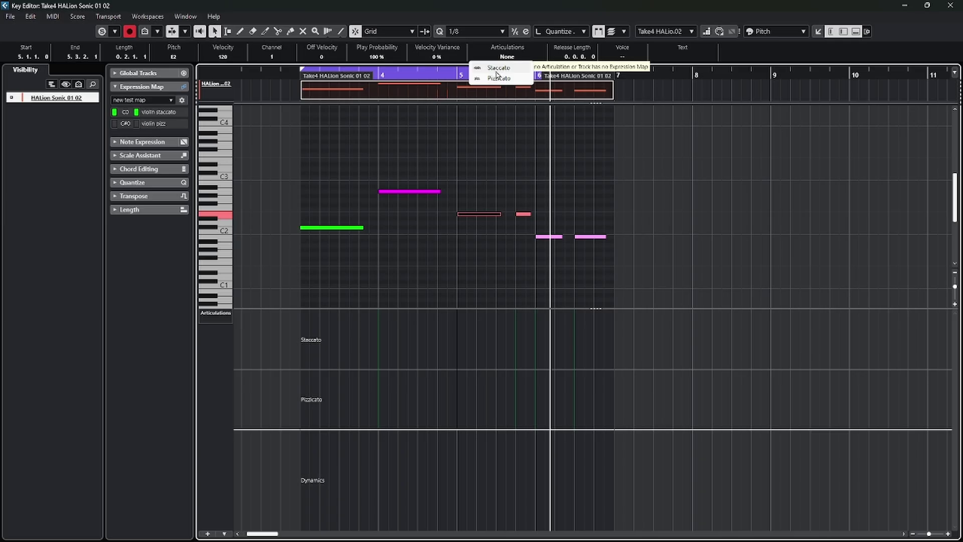
pyautogui.click(494, 79)
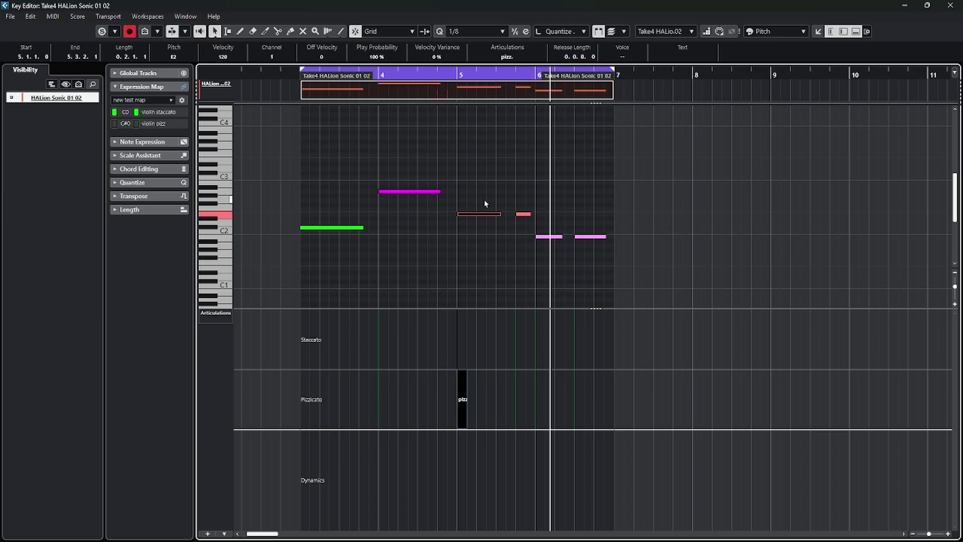
pyautogui.click(521, 226)
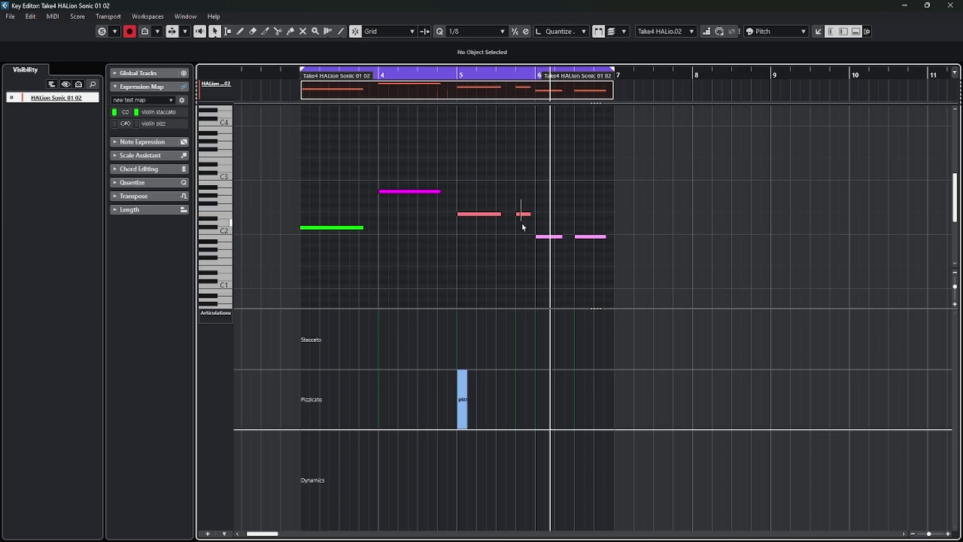
pyautogui.click(522, 214)
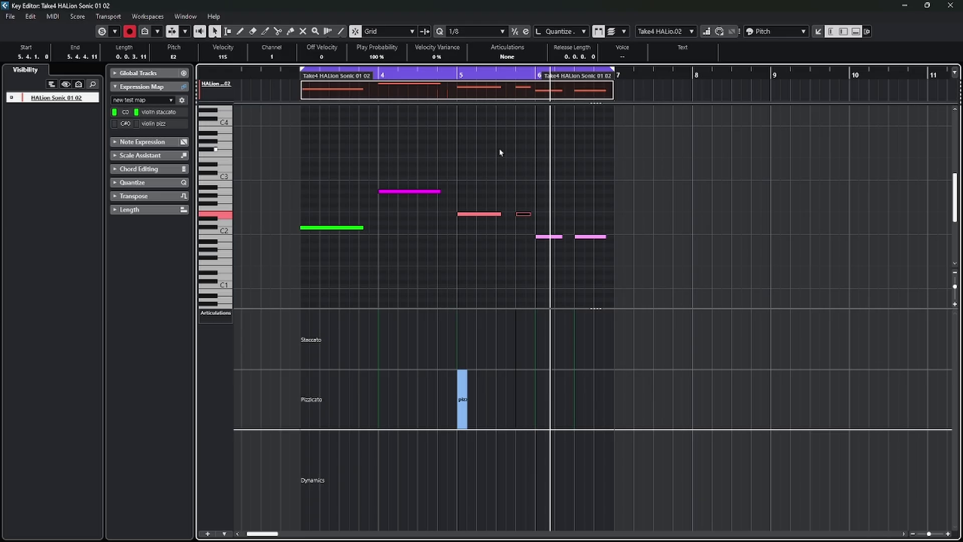
pyautogui.click(507, 57)
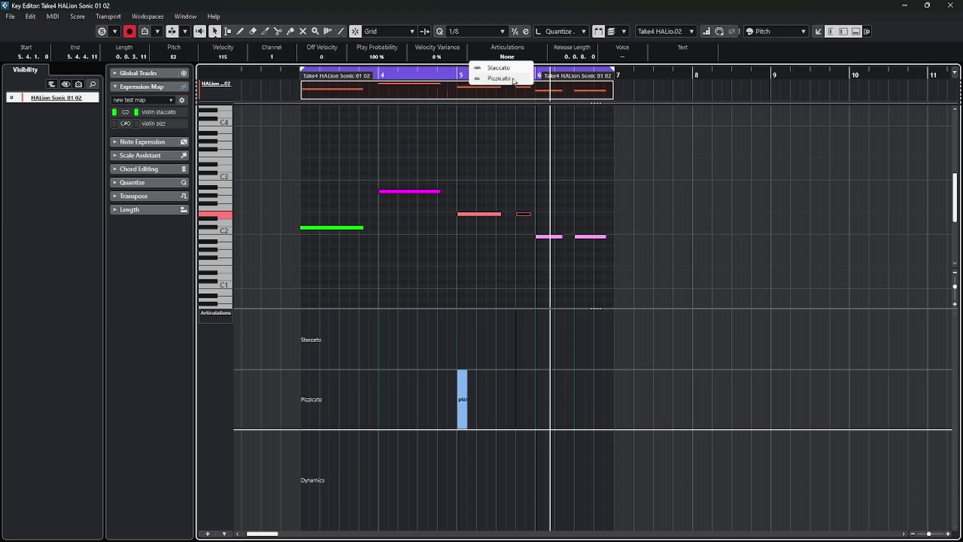
pyautogui.click(496, 79)
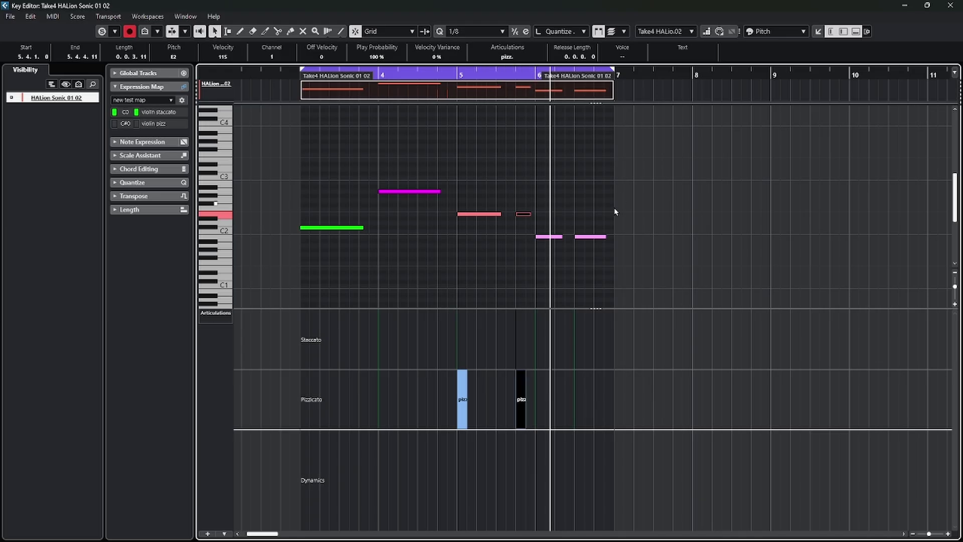
# Give the magenta A2 and green C#2 notes Staccato, then play back the part.
pyautogui.click(436, 191)
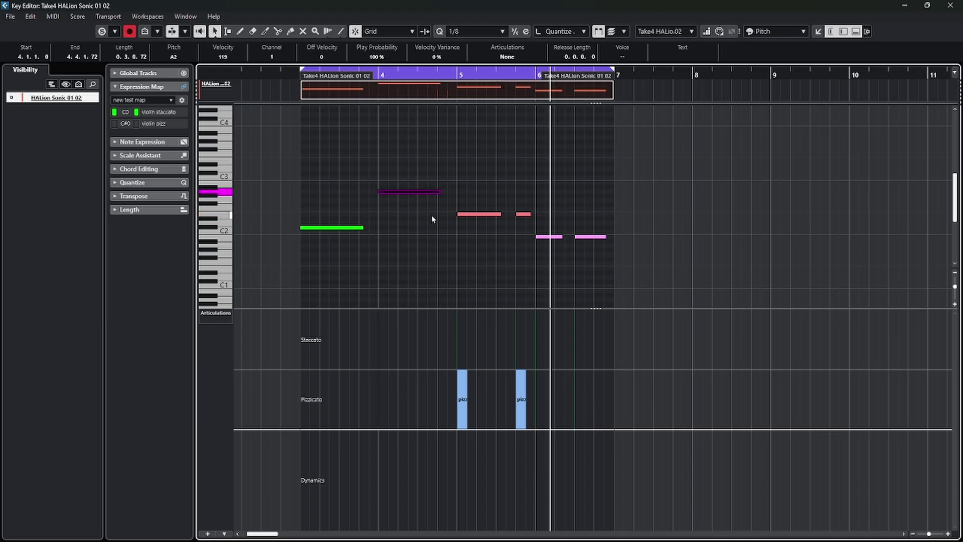
pyautogui.click(506, 56)
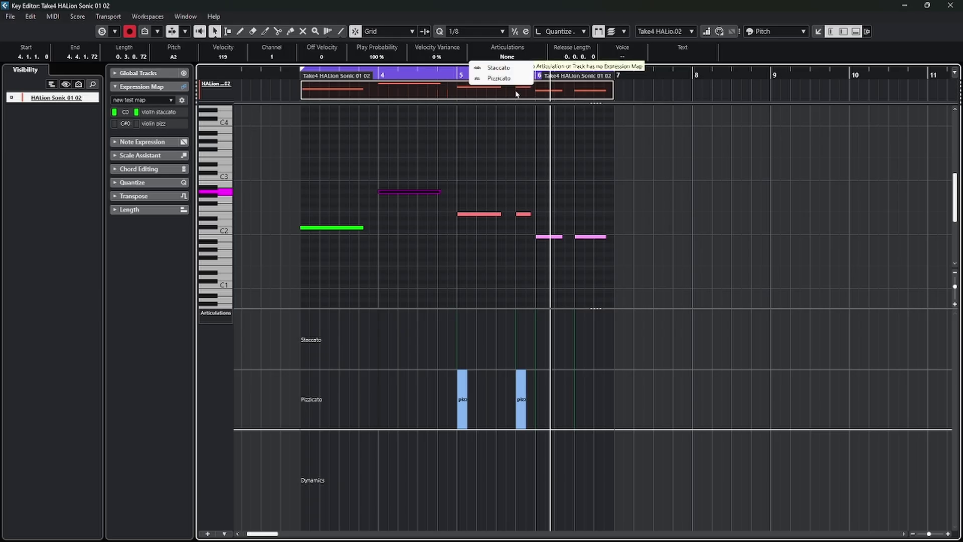
pyautogui.click(496, 69)
pyautogui.moveTo(335, 215); pyautogui.dragTo(331, 270)
pyautogui.click(304, 339)
pyautogui.press('space')
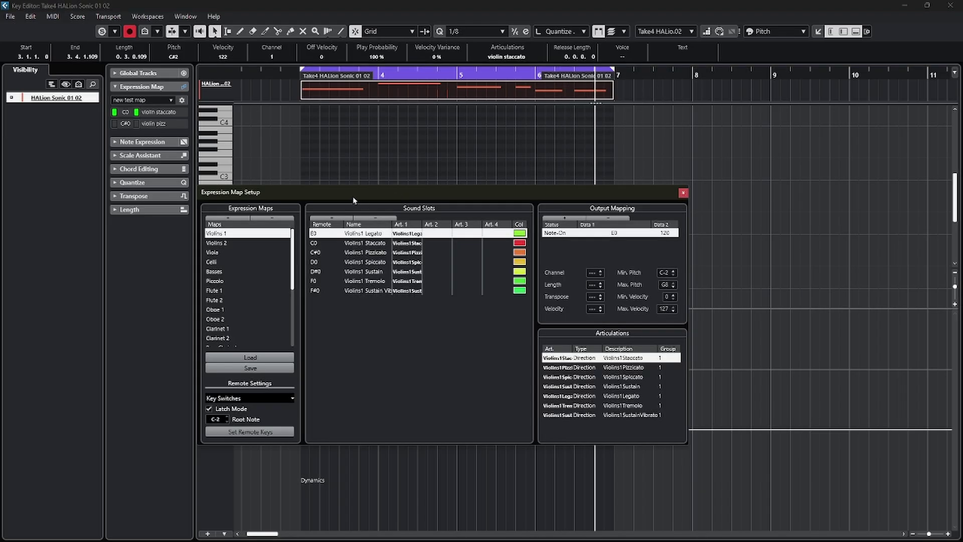
# Move the Expression Map Setup window aside to uncover the magenta note.
pyautogui.moveTo(353, 197); pyautogui.dragTo(489, 152)
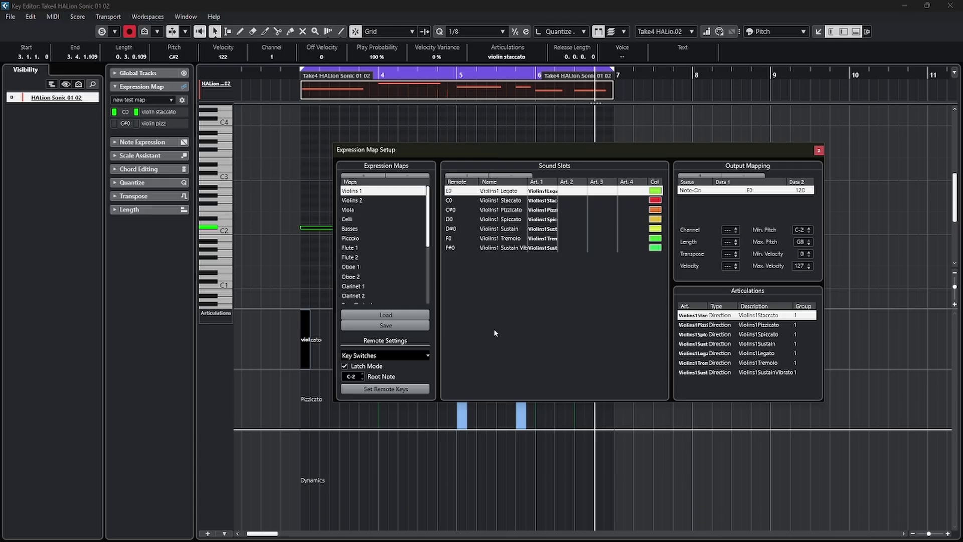
pyautogui.moveTo(459, 152); pyautogui.dragTo(378, 146)
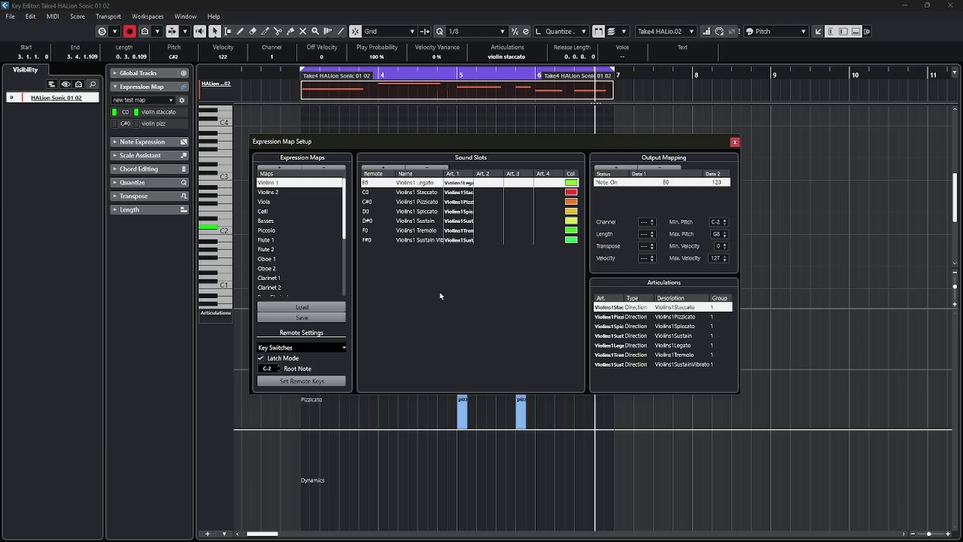
pyautogui.moveTo(397, 141); pyautogui.dragTo(383, 216)
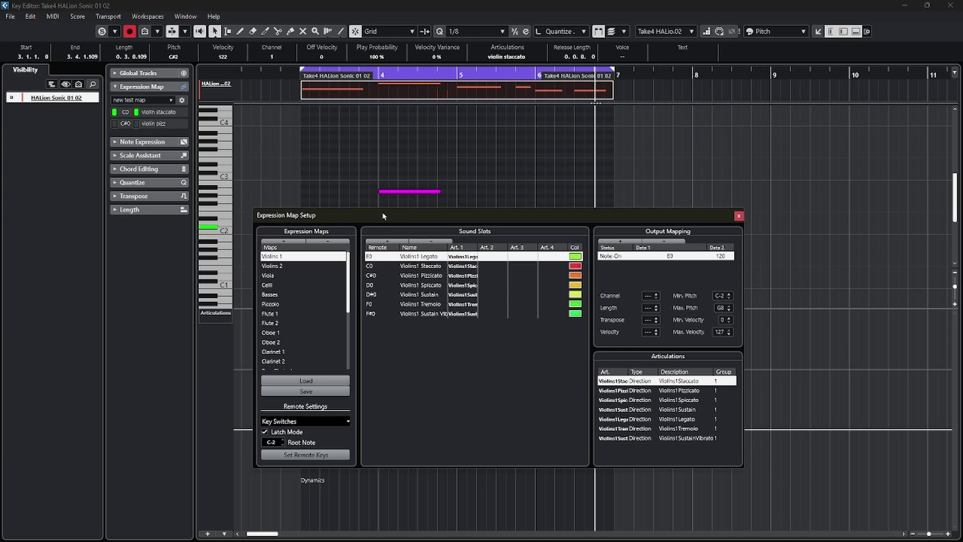